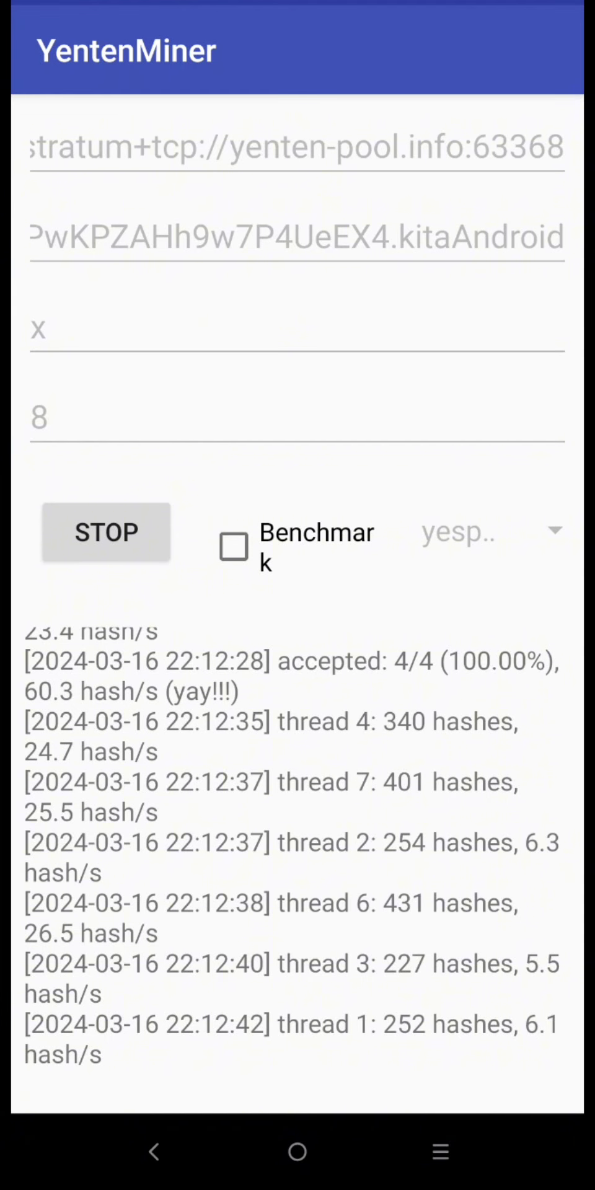
Step: Stop mining in YentenMiner so all threads halt and the button returns to START
{"action": "left_click", "coordinate": [106, 532]}
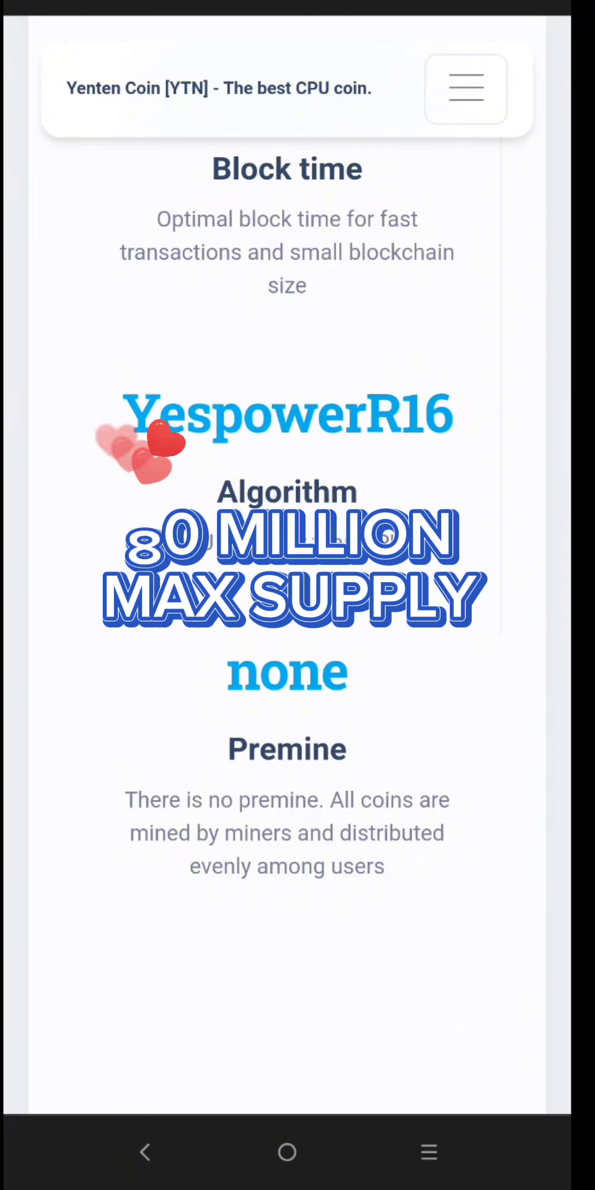
{"action": "scroll", "coordinate": [122, 910], "scroll_direction": "down", "scroll_amount": 1}
{"action": "scroll", "coordinate": [121, 910], "scroll_direction": "down", "scroll_amount": 3}
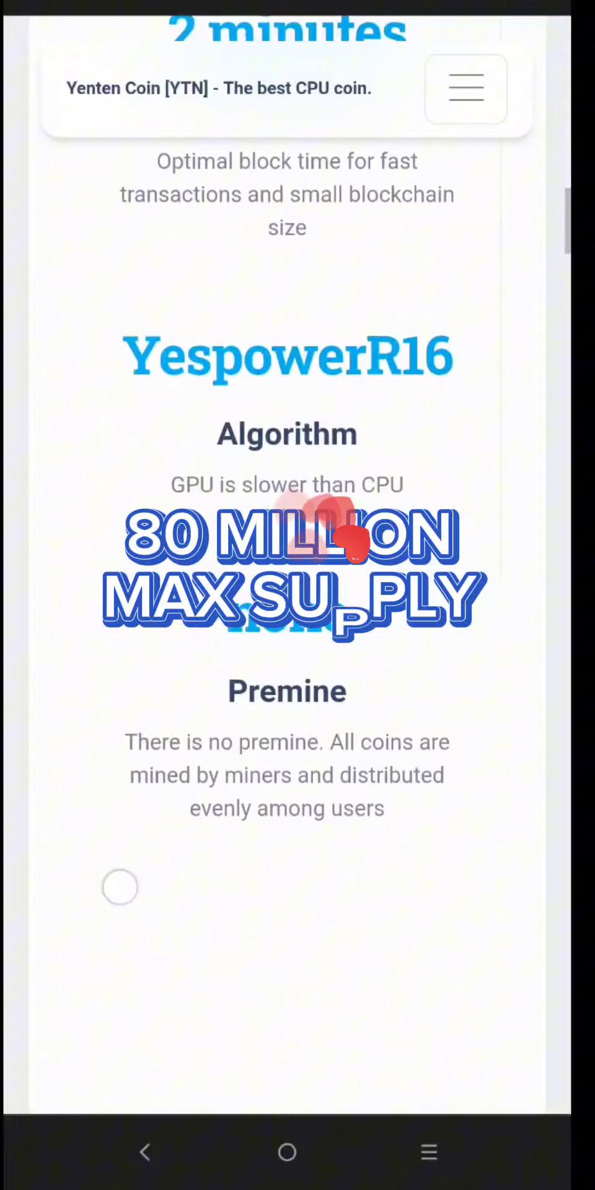
{"action": "scroll", "coordinate": [473, 689], "scroll_direction": "down", "scroll_amount": 10}
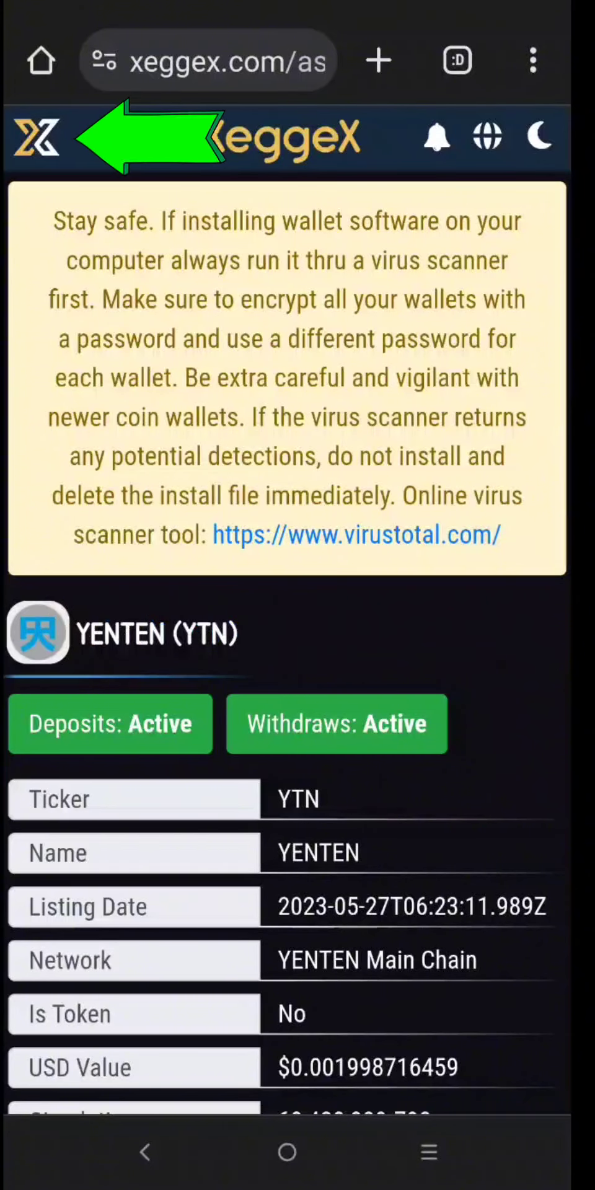
Step: Open the XeggeX wallet and filter it by 'Yen' to show the YTN balance of 181.95520492
{"action": "left_click", "coordinate": [37, 136]}
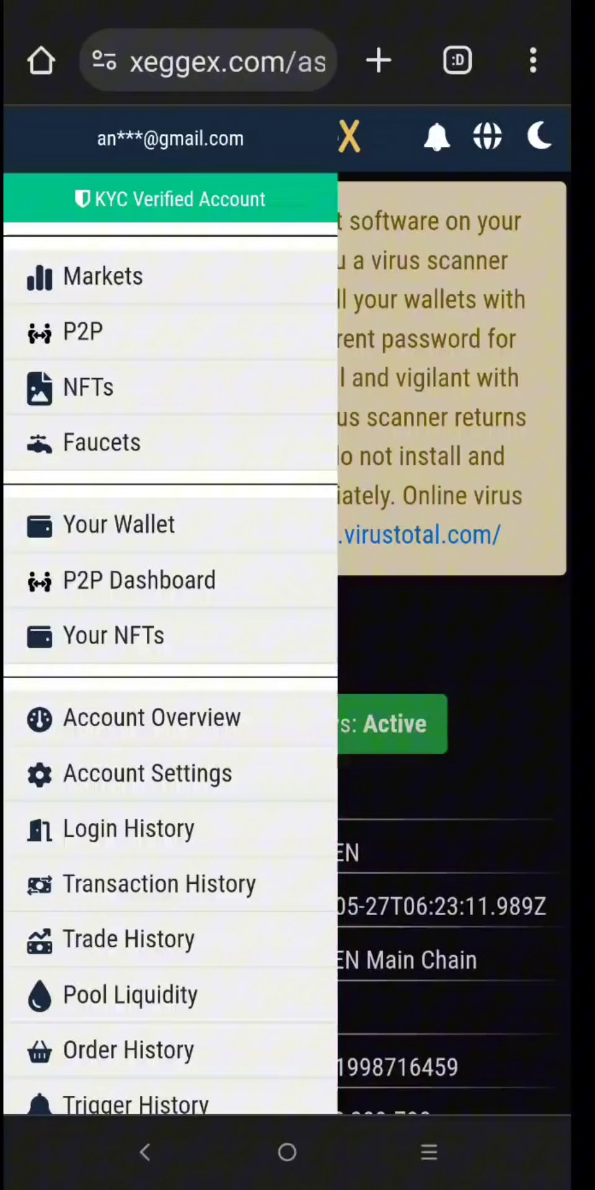
{"action": "left_click", "coordinate": [453, 620]}
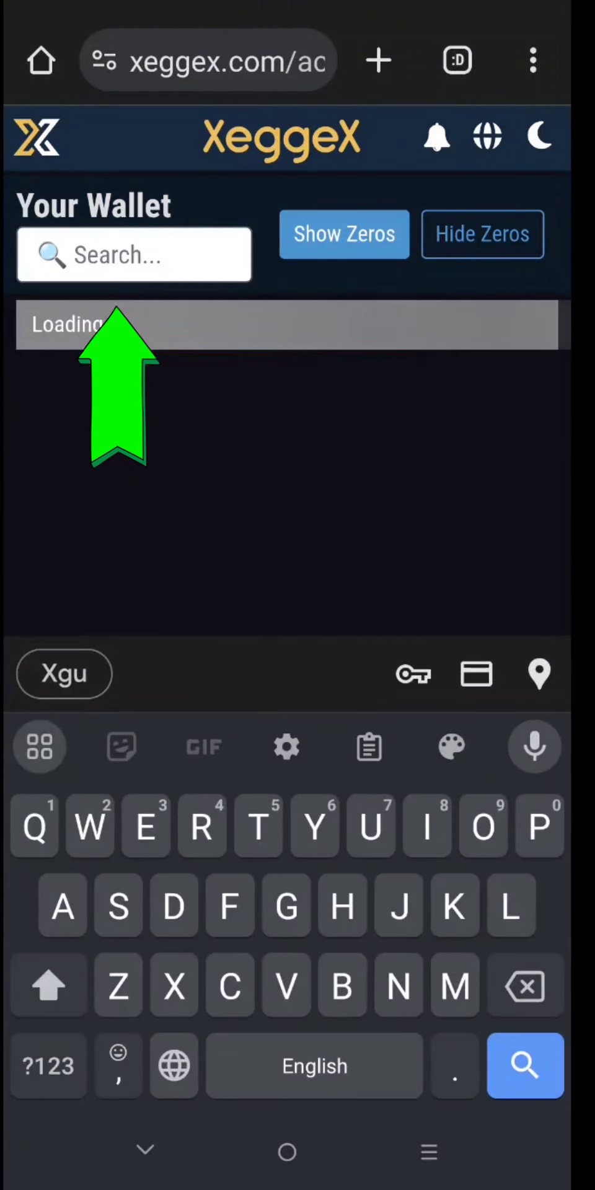
{"action": "type", "text": "Yen"}
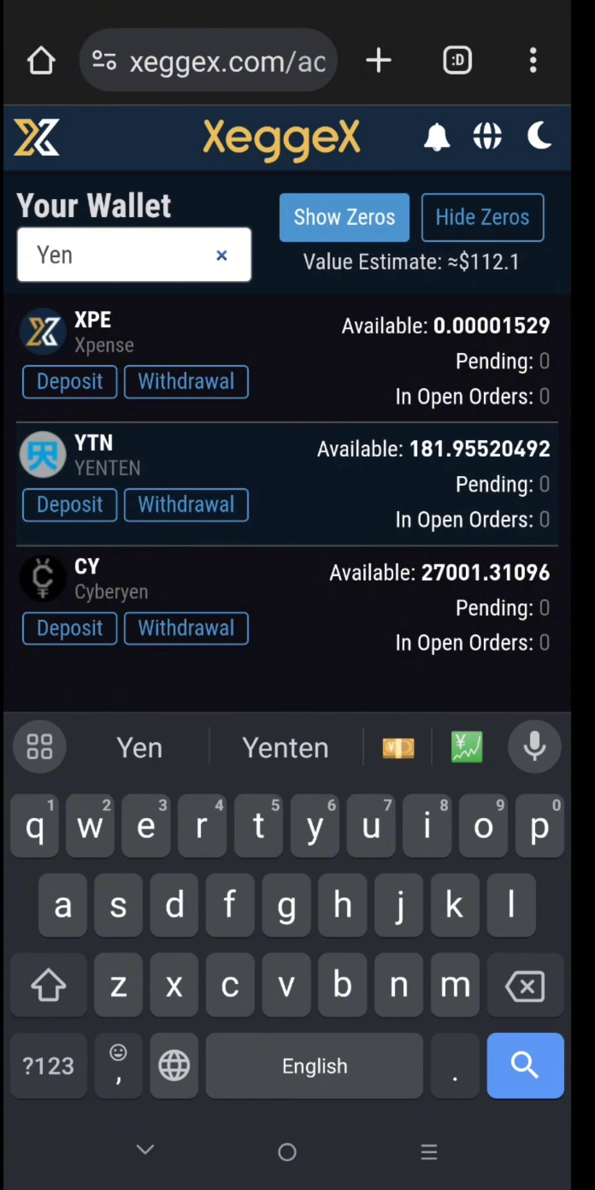
Step: Open YTN's deposit page to reveal the YENTEN deposit address and its QR code
{"action": "left_click", "coordinate": [106, 455]}
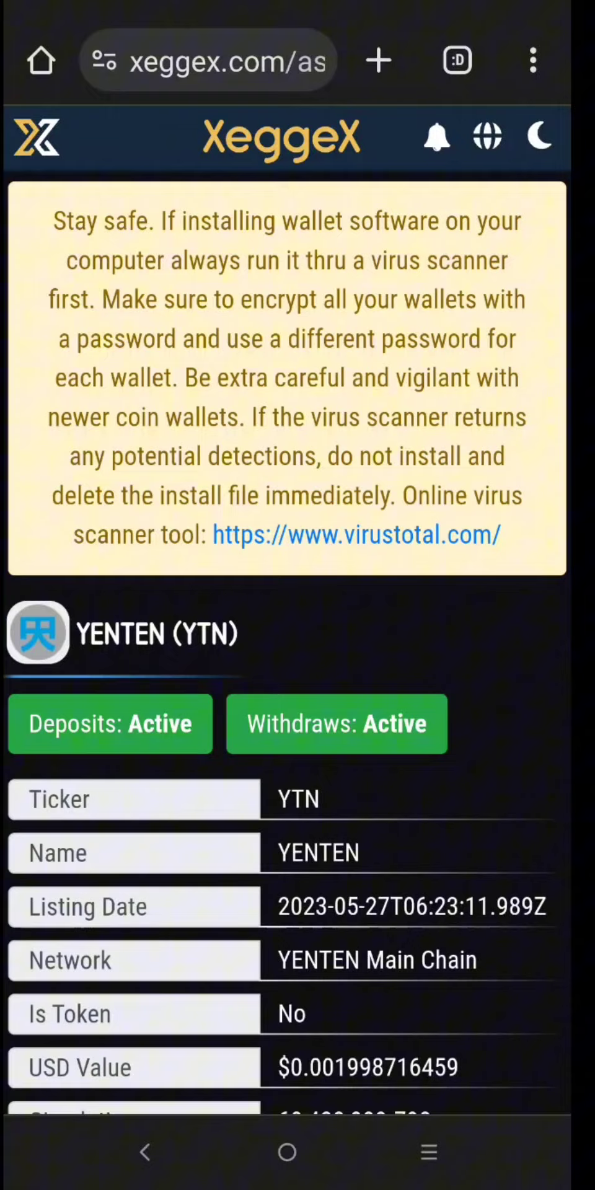
{"action": "mouse_move", "coordinate": [488, 945]}
{"action": "left_mouse_down"}
{"action": "mouse_move", "coordinate": [505, 943]}
{"action": "mouse_move", "coordinate": [527, 614]}
{"action": "left_mouse_up"}
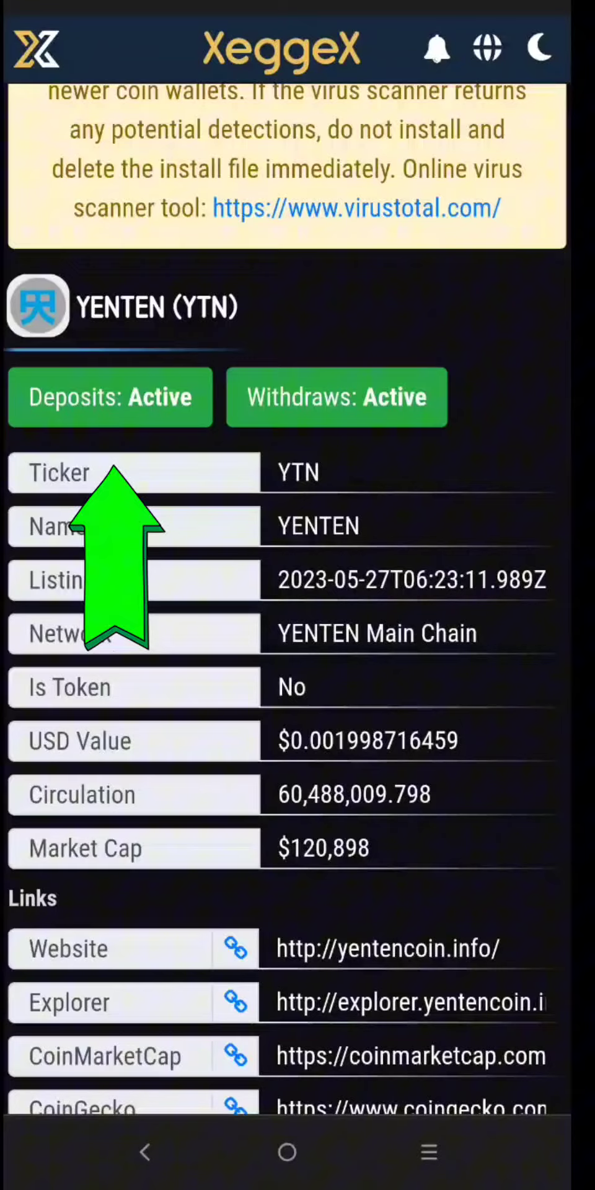
{"action": "left_click", "coordinate": [128, 396]}
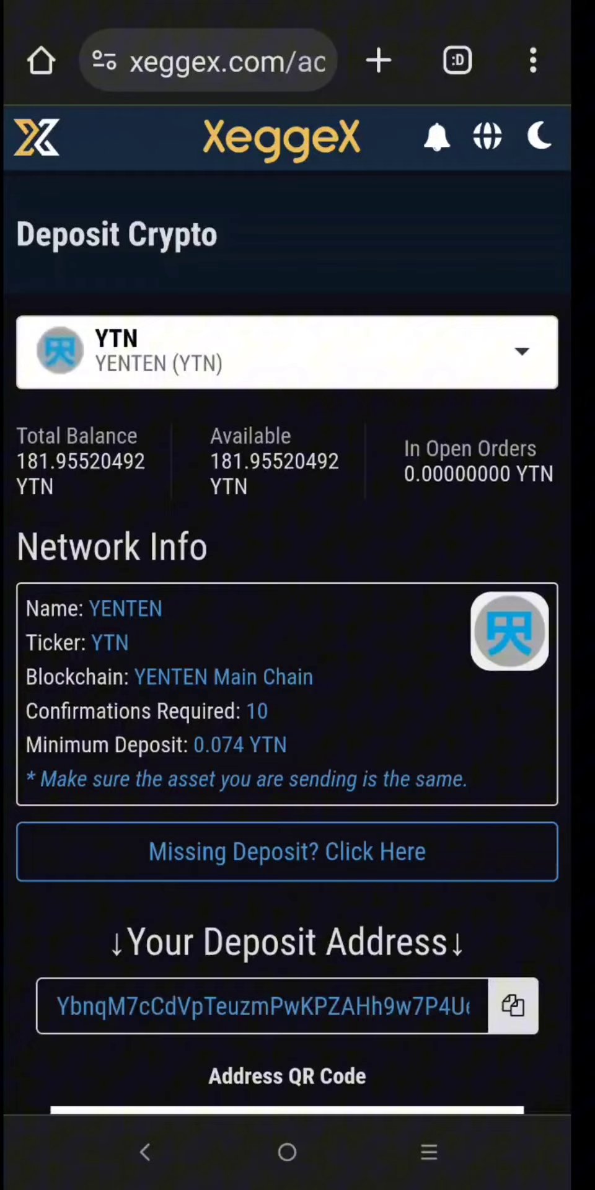
{"action": "mouse_move", "coordinate": [462, 797]}
{"action": "left_mouse_down"}
{"action": "mouse_move", "coordinate": [465, 592]}
{"action": "mouse_move", "coordinate": [484, 325]}
{"action": "mouse_move", "coordinate": [430, 274]}
{"action": "left_mouse_up"}
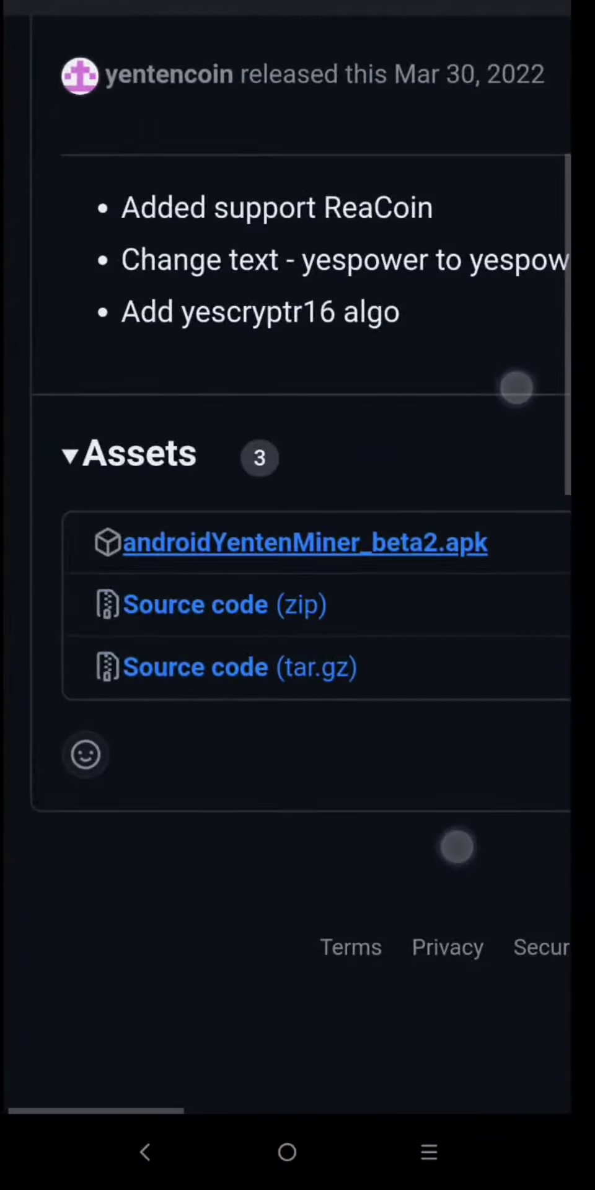
Step: Download androidYentenMiner_beta2.apk again from the GitHub release assets
{"action": "scroll", "coordinate": [484, 614], "scroll_direction": "up", "scroll_amount": 5}
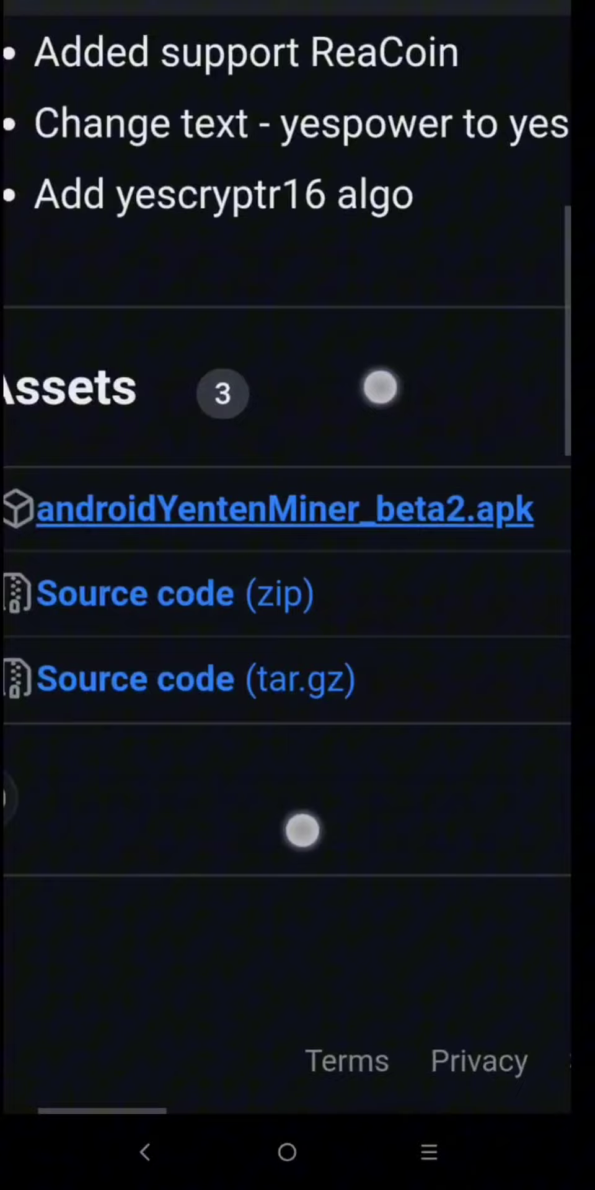
{"action": "scroll", "coordinate": [397, 589], "scroll_direction": "down", "scroll_amount": 3}
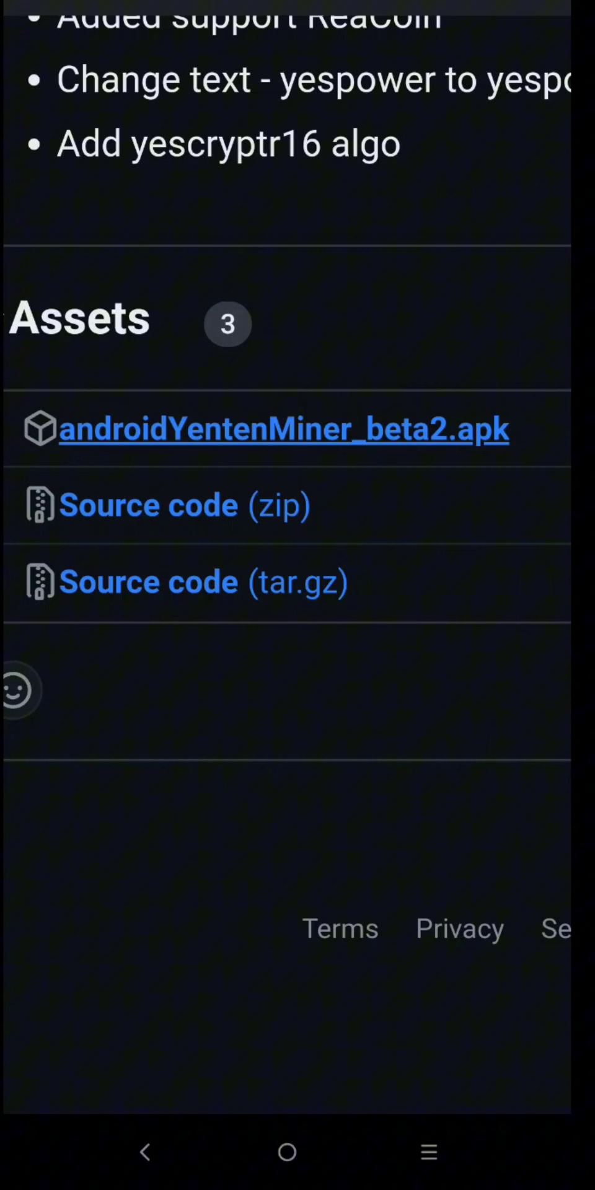
{"action": "left_click", "coordinate": [393, 430]}
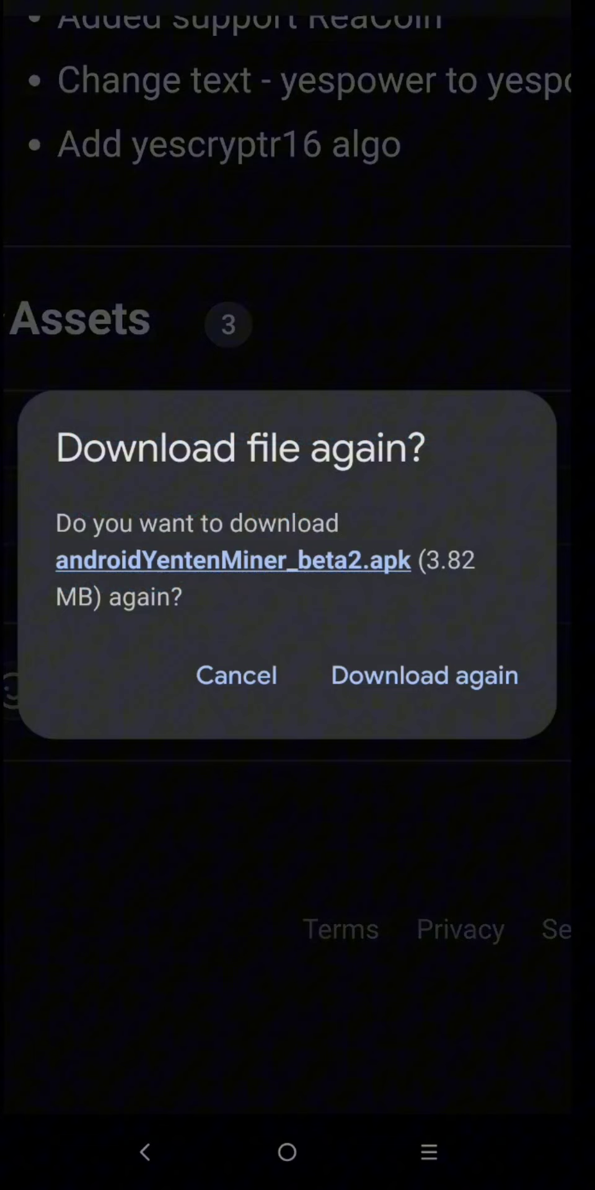
{"action": "left_click", "coordinate": [447, 675]}
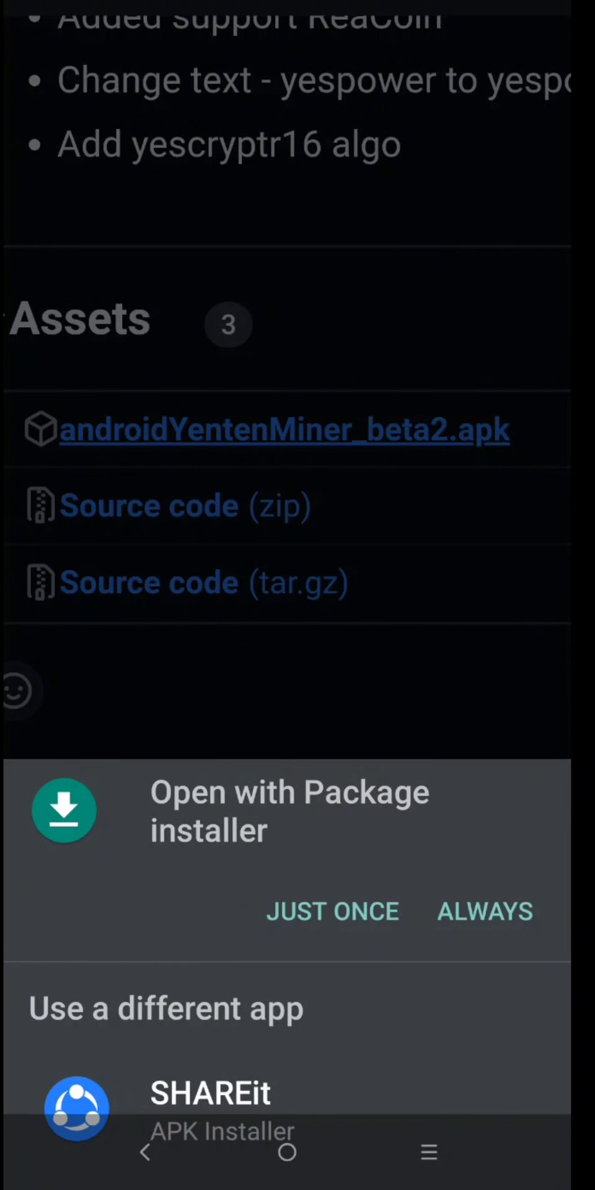
Step: Install the downloaded APK with Package installer and launch YentenMiner
{"action": "left_click", "coordinate": [337, 911]}
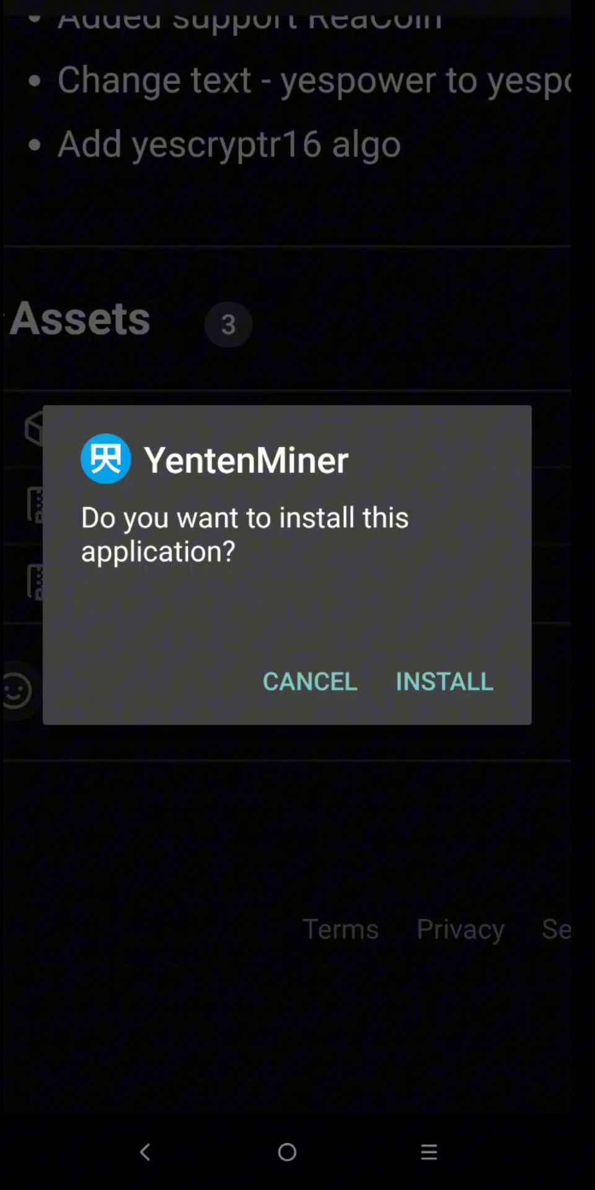
{"action": "left_click", "coordinate": [447, 681]}
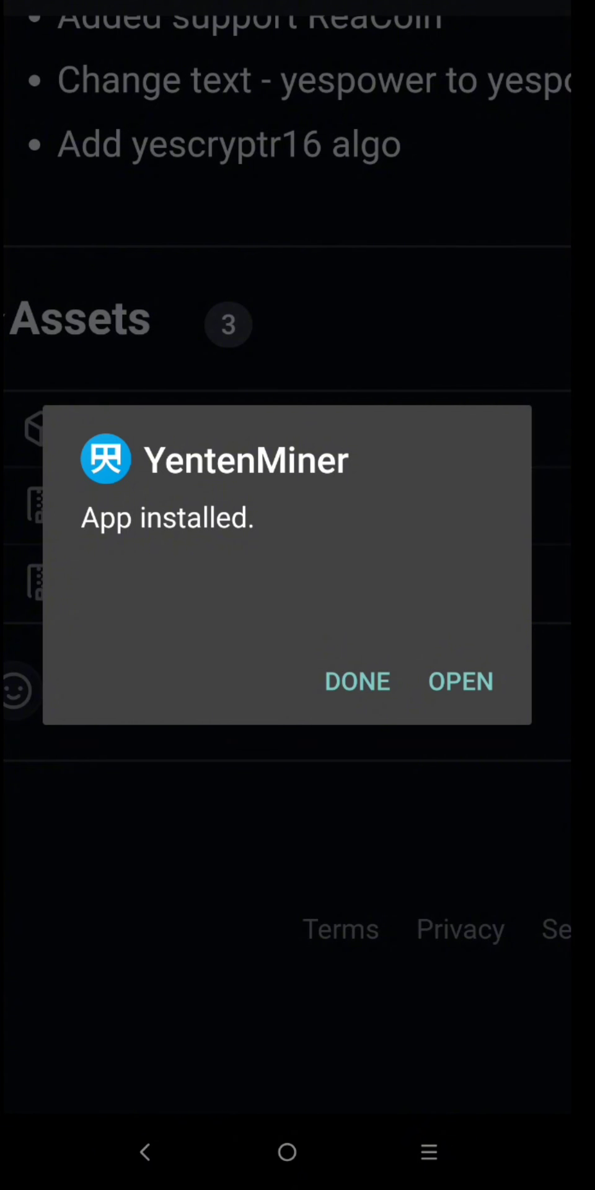
{"action": "left_click", "coordinate": [460, 682]}
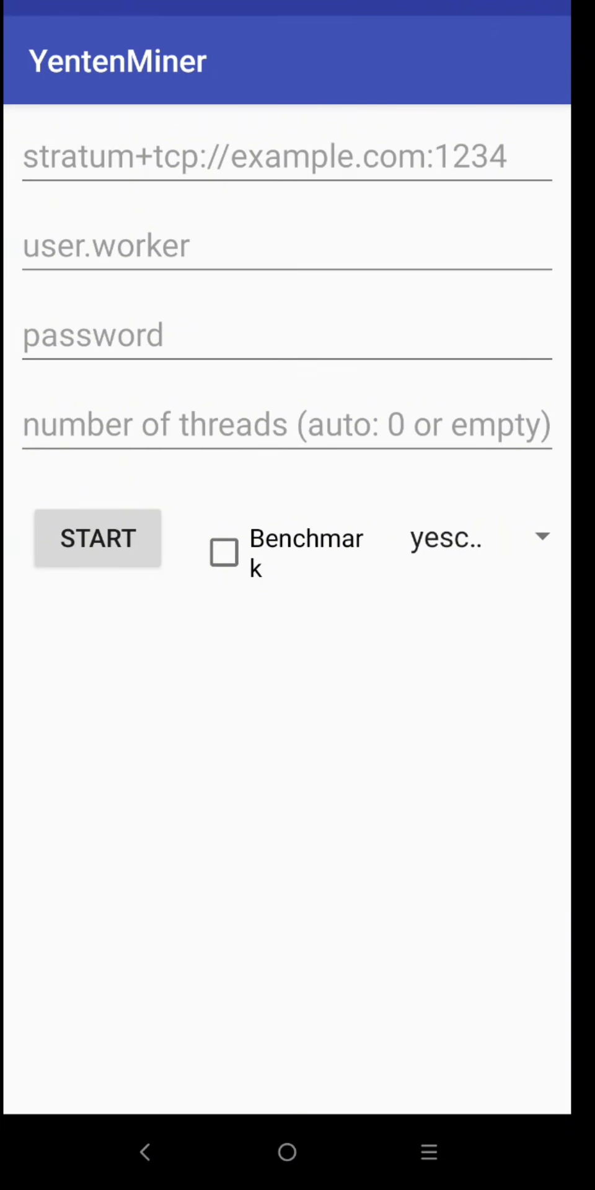
Step: Enter pool stratum+tcp://yenten-pool.info:63368 and worker name as the pasted wallet address plus '.kitaAndroid'
{"action": "type", "text": "stratum+tcp://yenten-pool.info:63368"}
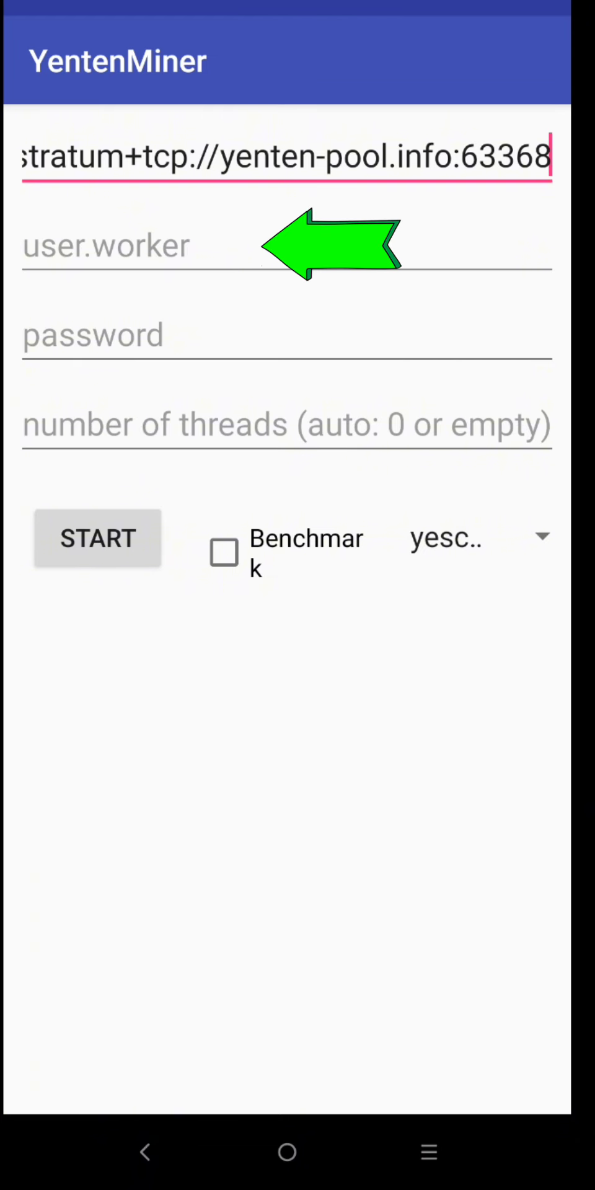
{"action": "left_click", "coordinate": [244, 240]}
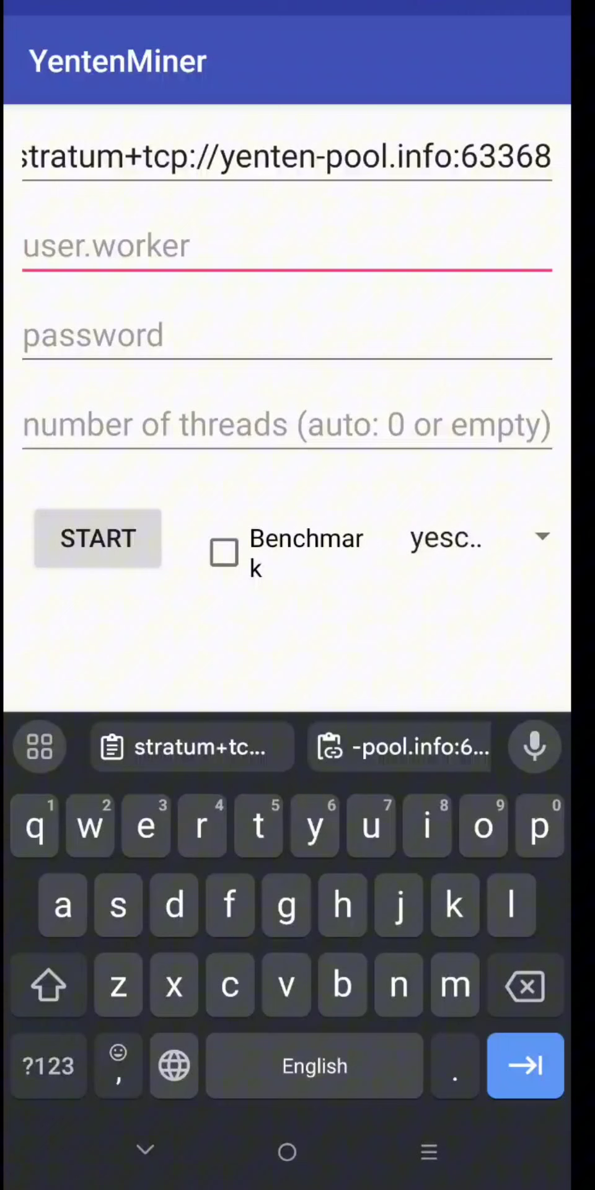
{"action": "left_click", "coordinate": [190, 240]}
{"action": "left_click", "coordinate": [189, 241]}
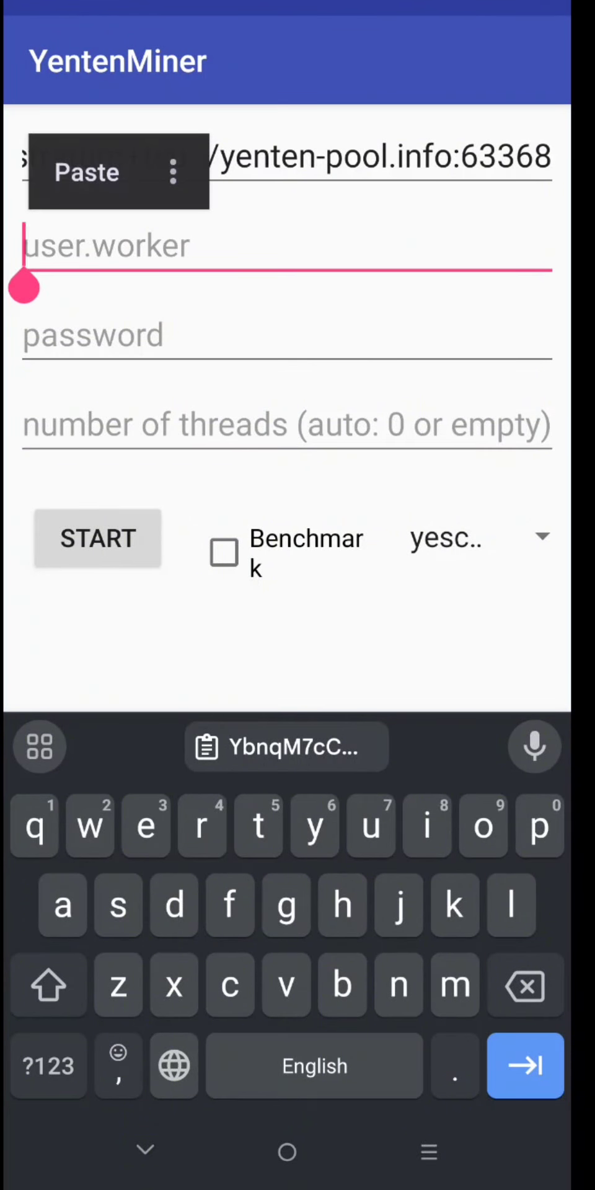
{"action": "left_click", "coordinate": [87, 172]}
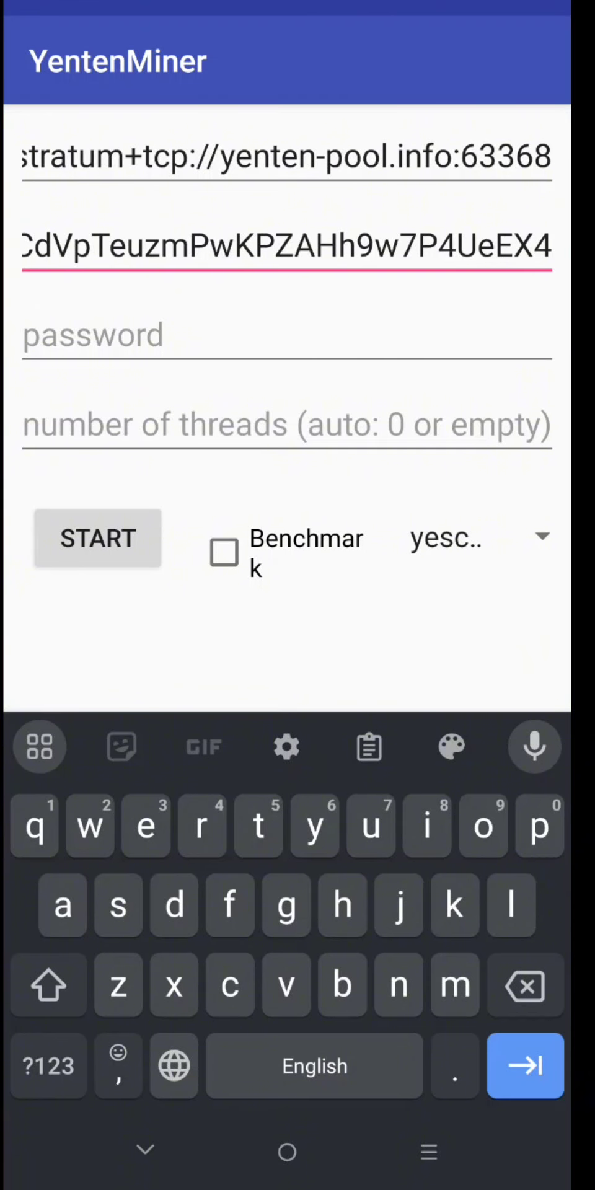
{"action": "type", "text": "."}
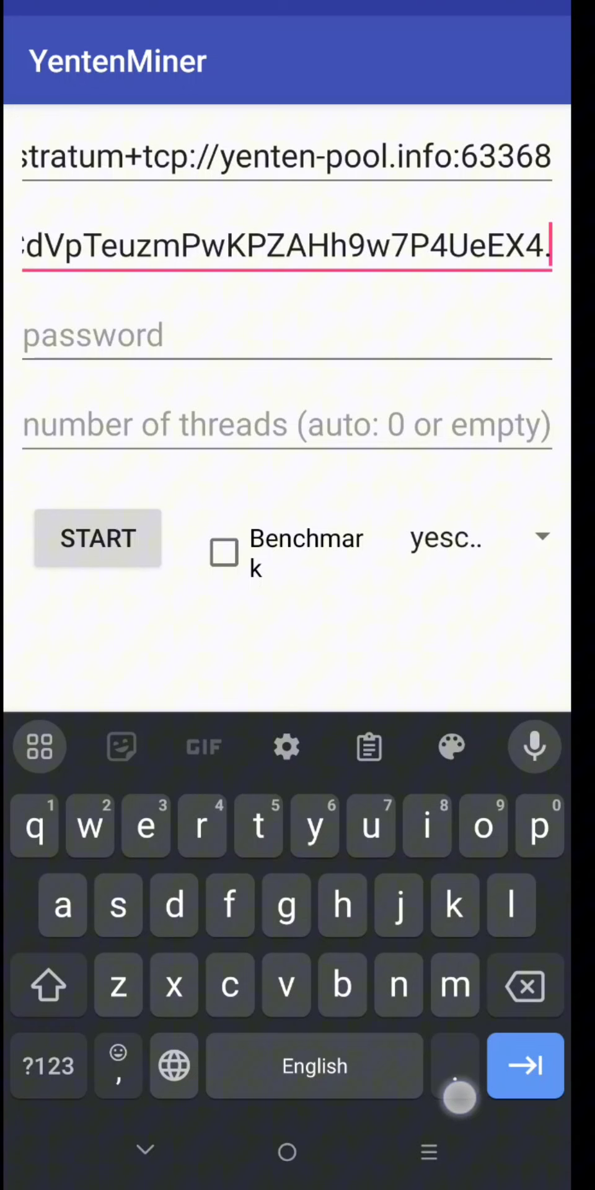
{"action": "type", "text": "ki"}
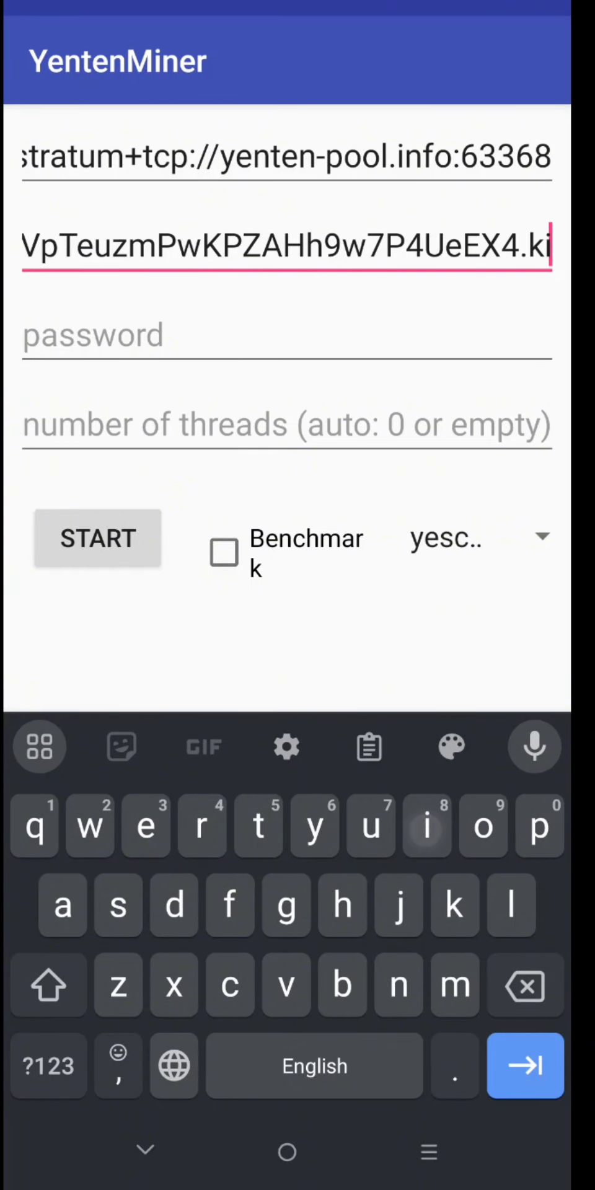
{"action": "type", "text": "t"}
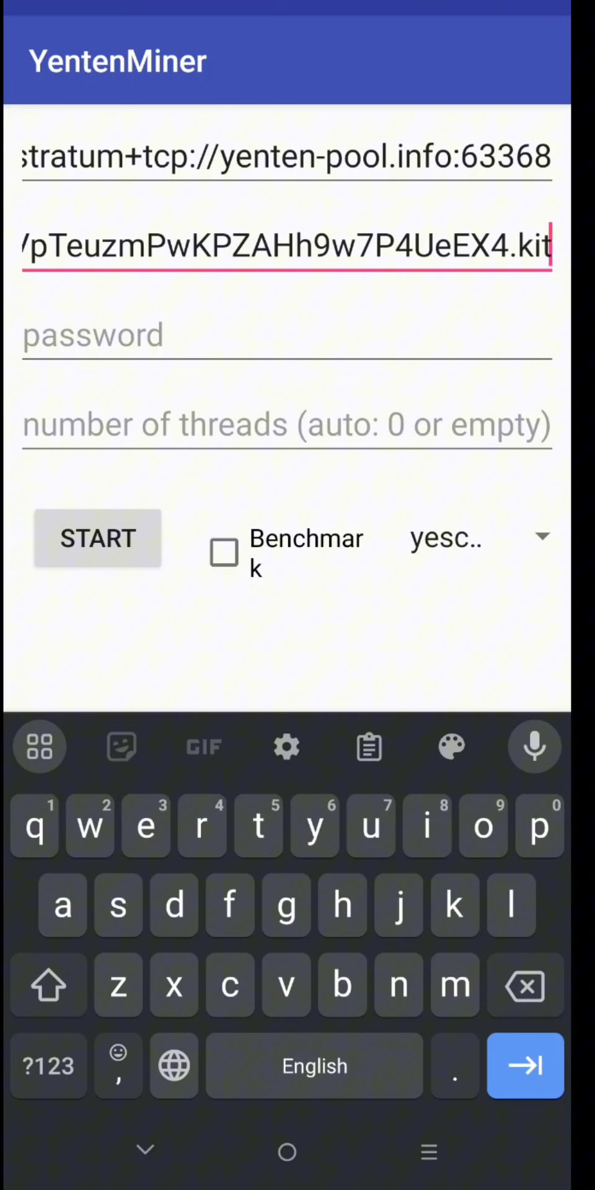
{"action": "type", "text": "a"}
{"action": "left_click", "coordinate": [48, 986]}
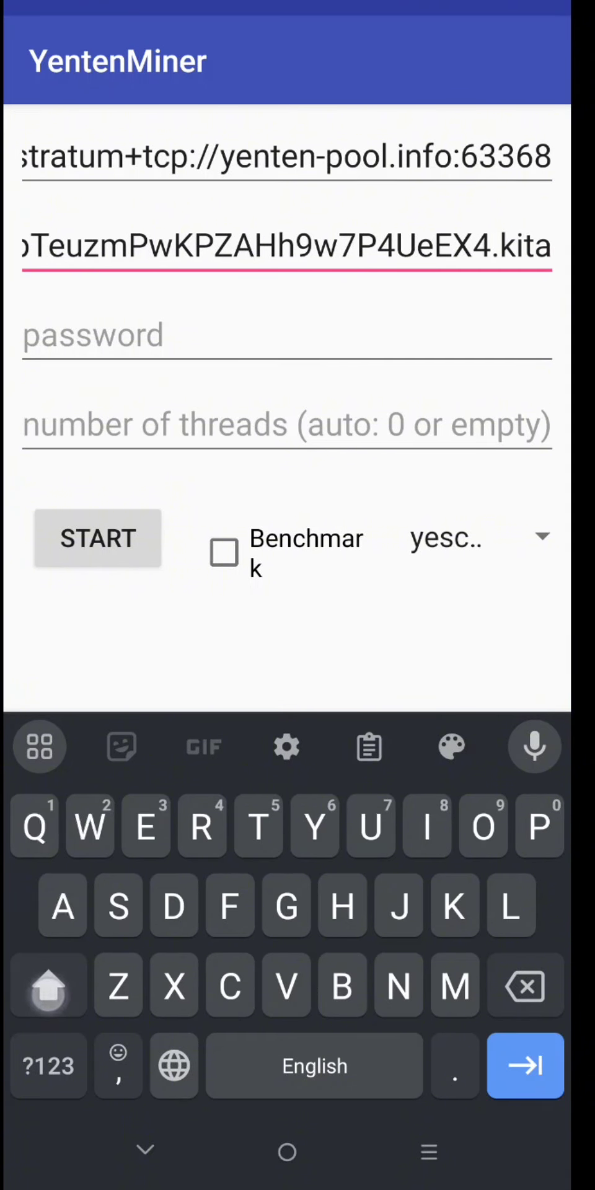
{"action": "type", "text": "And"}
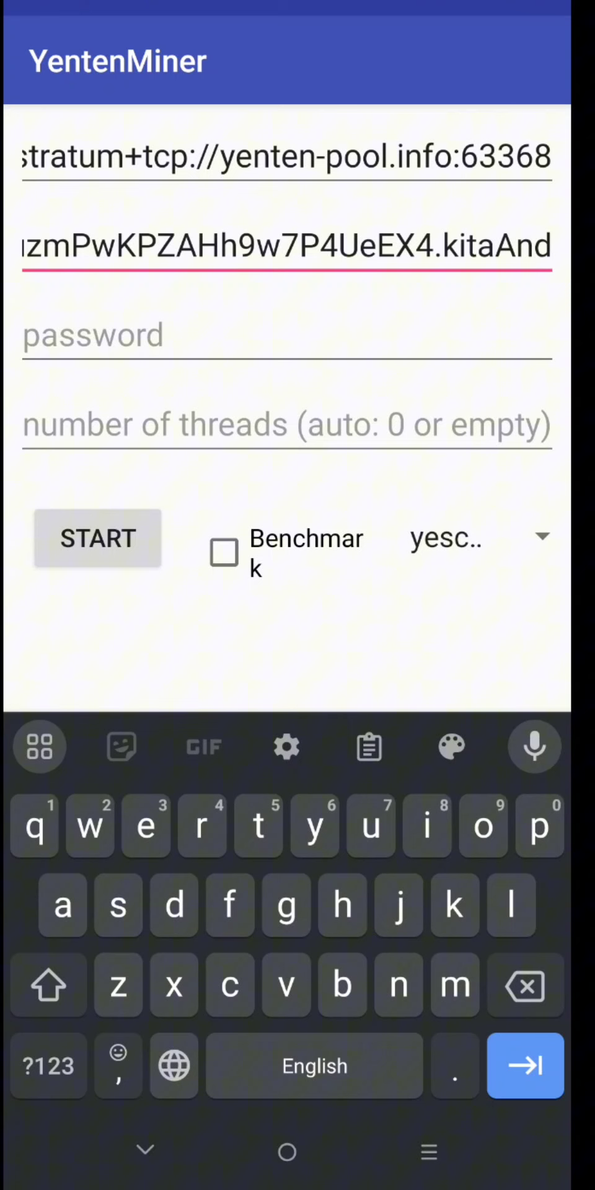
{"action": "type", "text": "roid"}
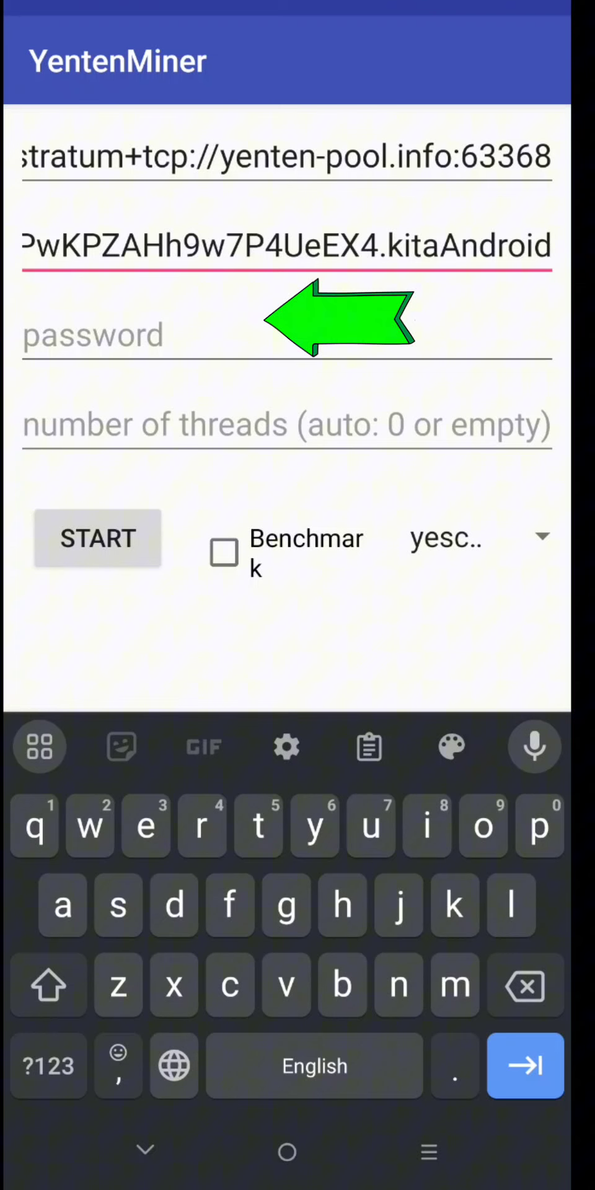
{"action": "left_click", "coordinate": [62, 335]}
{"action": "type", "text": "x"}
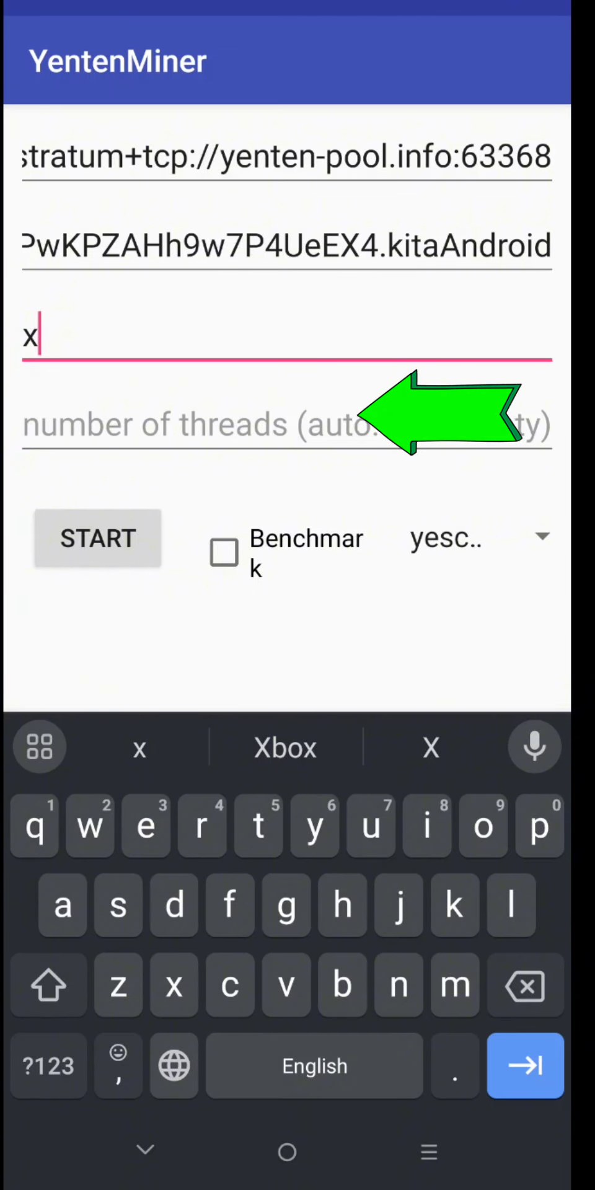
{"action": "left_click", "coordinate": [285, 425]}
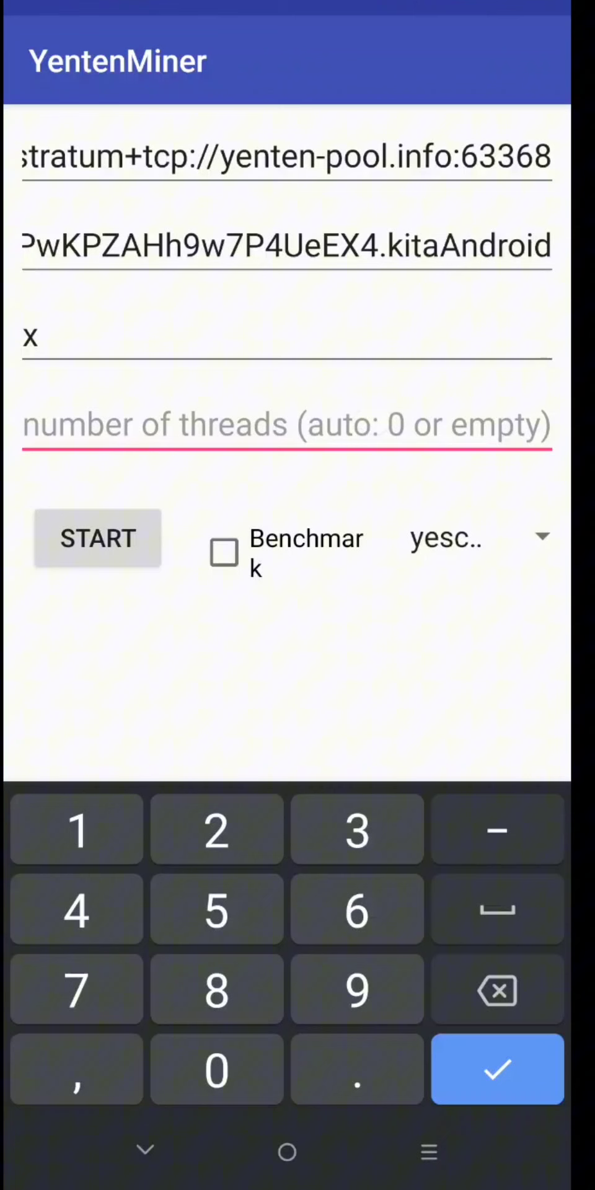
{"action": "type", "text": "8"}
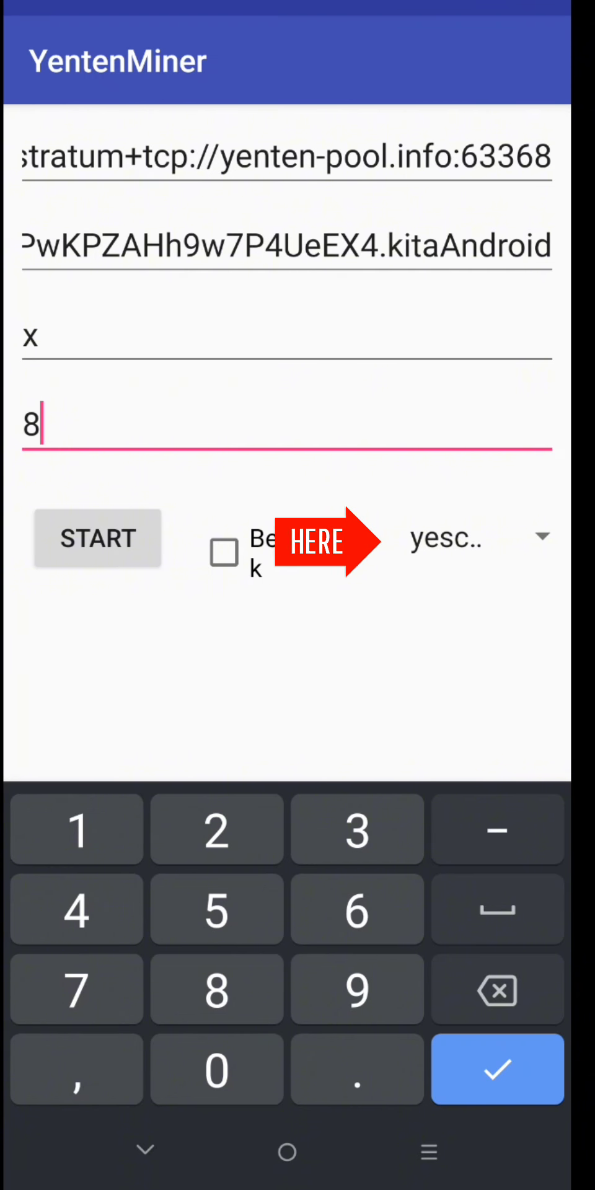
{"action": "left_click", "coordinate": [533, 540]}
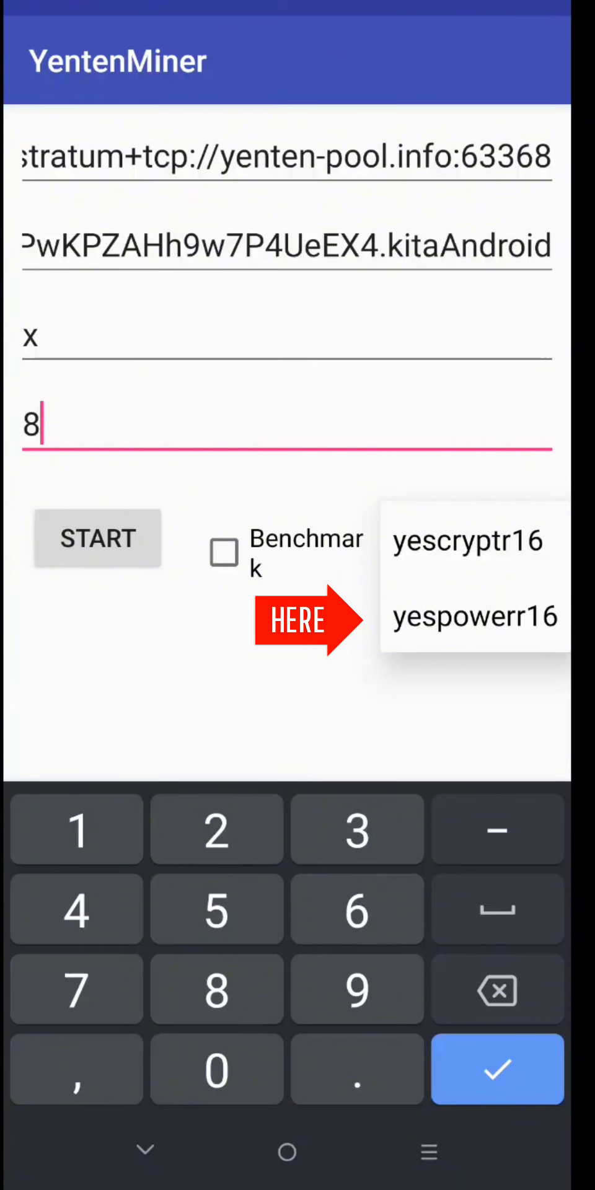
{"action": "left_click", "coordinate": [475, 617]}
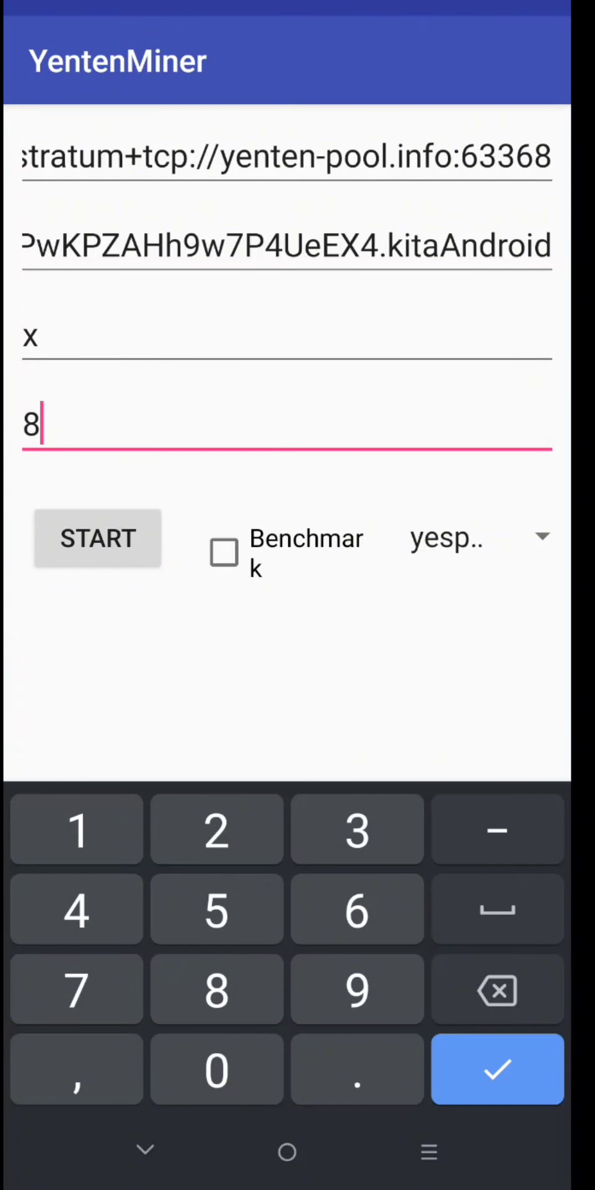
Step: Start mining, then copy the YENTEN deposit address from the XeggeX deposit page
{"action": "left_click", "coordinate": [98, 538]}
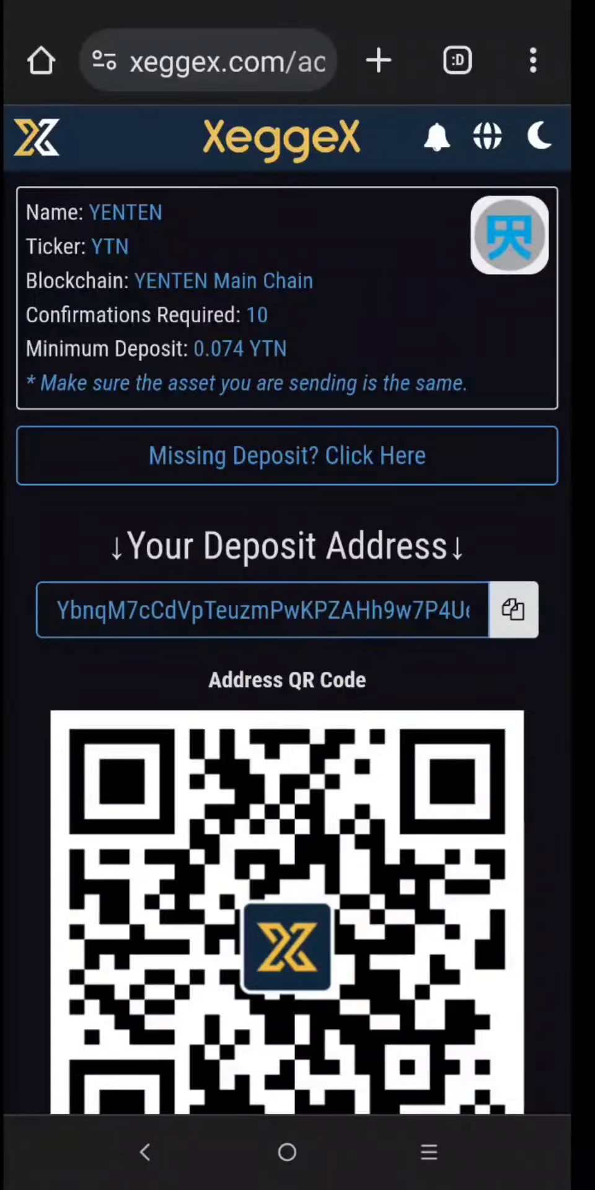
{"action": "left_click_drag", "start_coordinate": [268, 646], "coordinate": [206, 645]}
{"action": "left_click", "coordinate": [513, 610]}
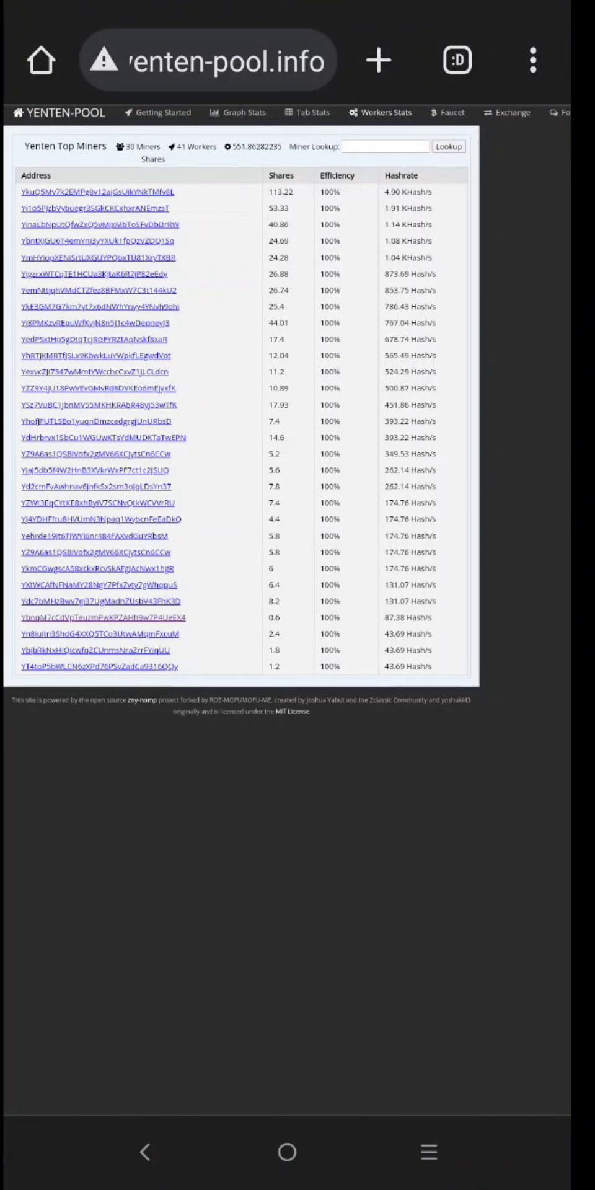
Step: Paste the copied wallet address into Yenten-Pool's Miner Lookup field
{"action": "scroll", "coordinate": [416, 260], "scroll_direction": "up", "scroll_amount": 5}
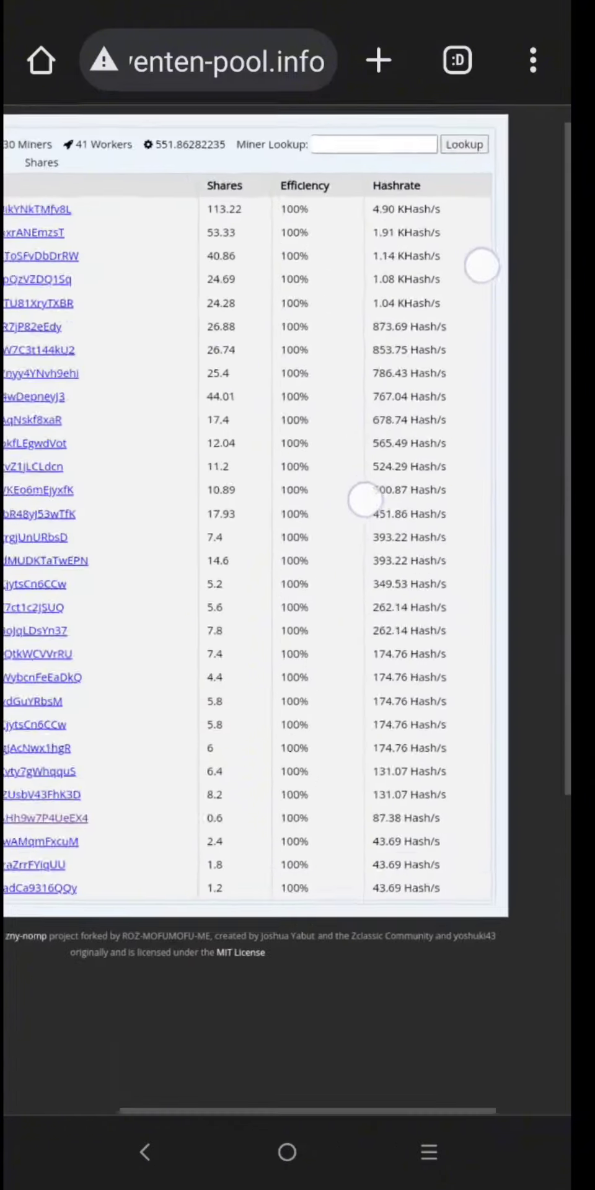
{"action": "scroll", "coordinate": [431, 590], "scroll_direction": "up", "scroll_amount": 3}
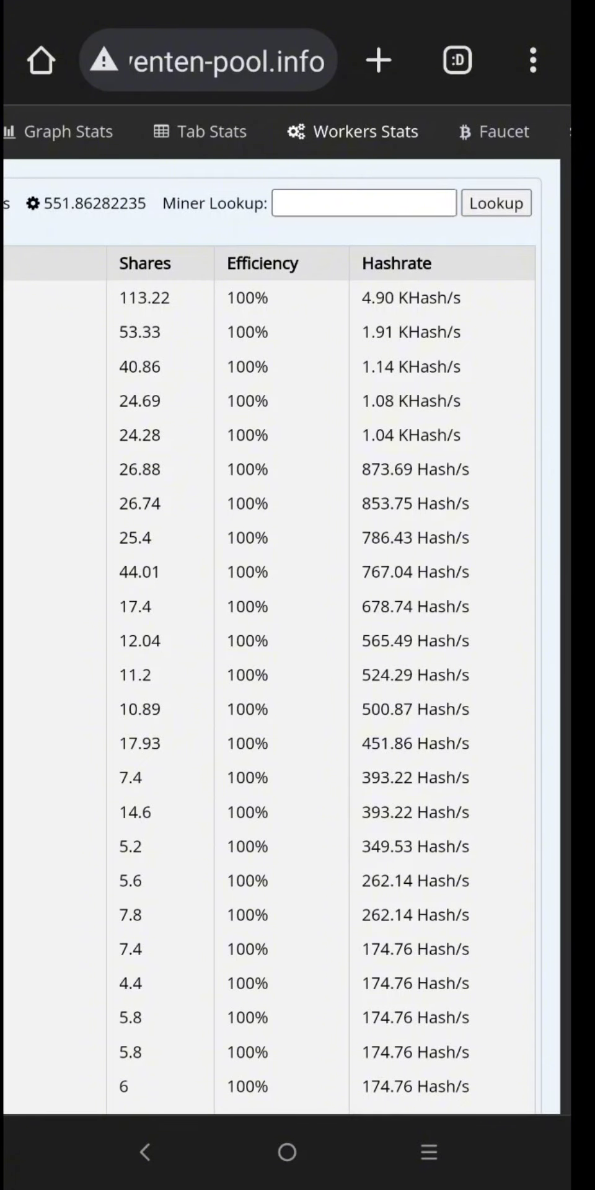
{"action": "scroll", "coordinate": [372, 383], "scroll_direction": "up", "scroll_amount": 2}
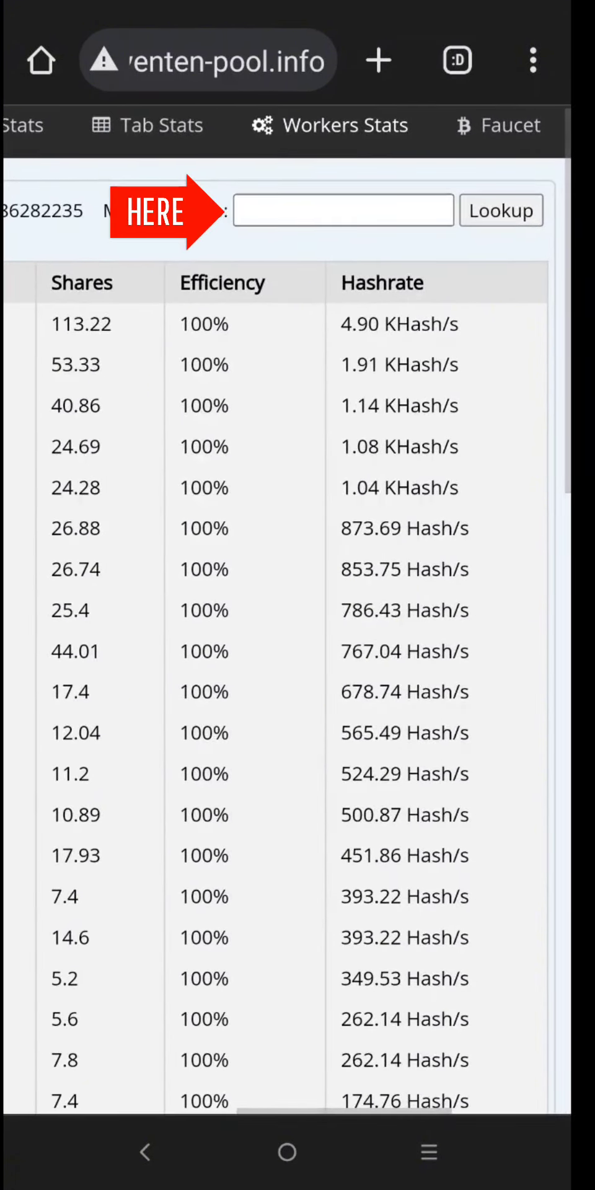
{"action": "left_click", "coordinate": [368, 216]}
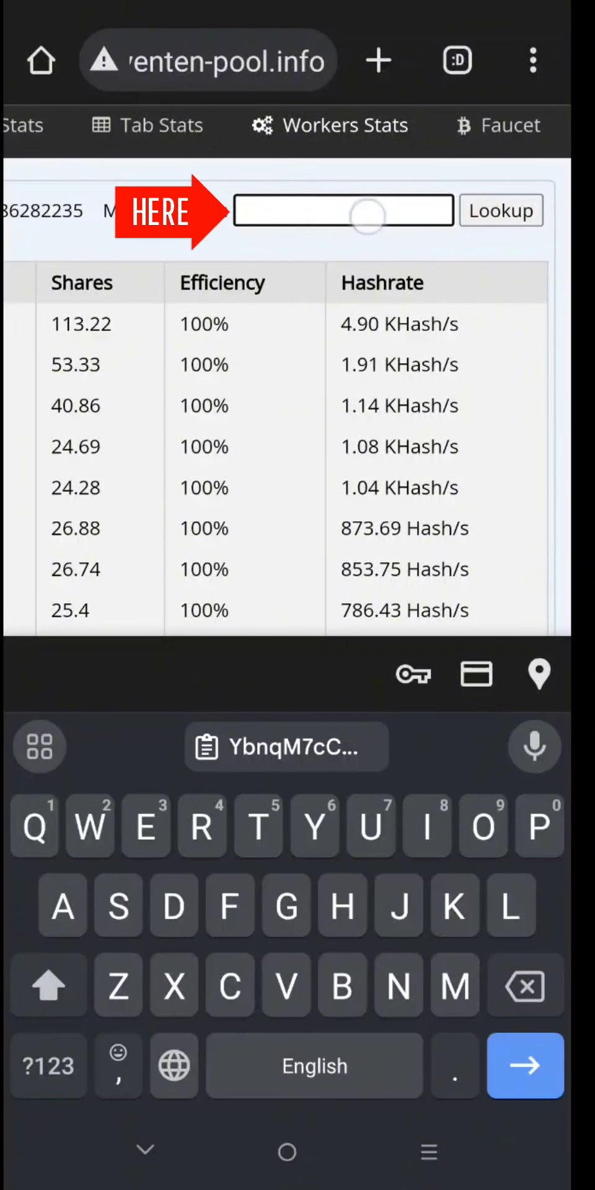
{"action": "left_click", "coordinate": [236, 151]}
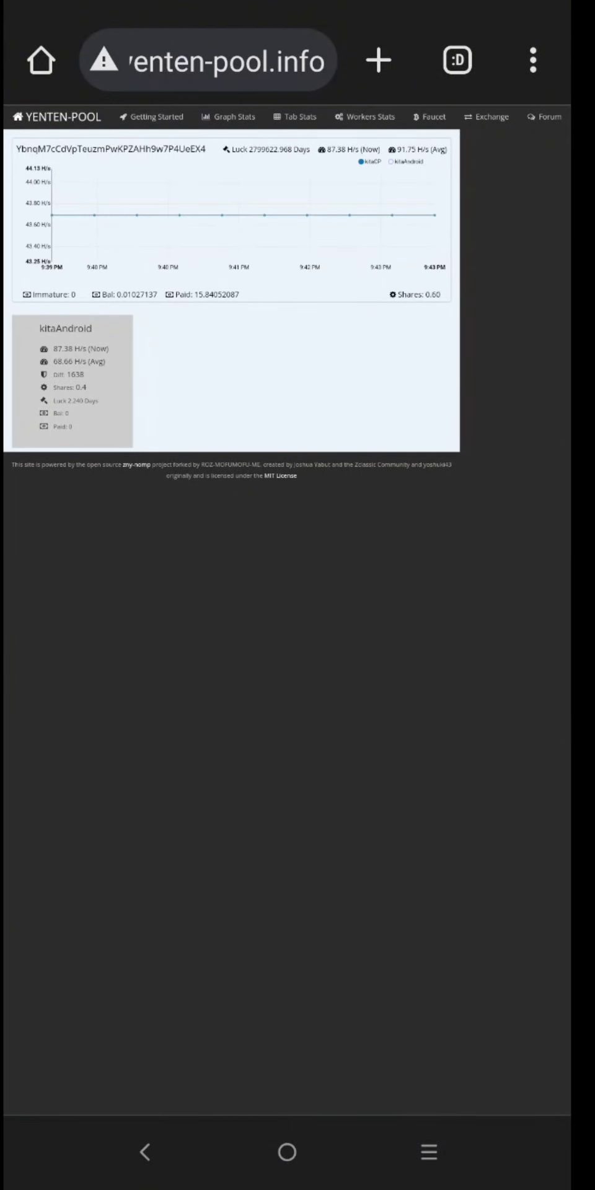
Step: Zoom and pan the miner page to inspect the kitaAndroid worker at 87.38 H/s and the Paid value
{"action": "scroll", "coordinate": [316, 509], "scroll_direction": "up", "scroll_amount": 5}
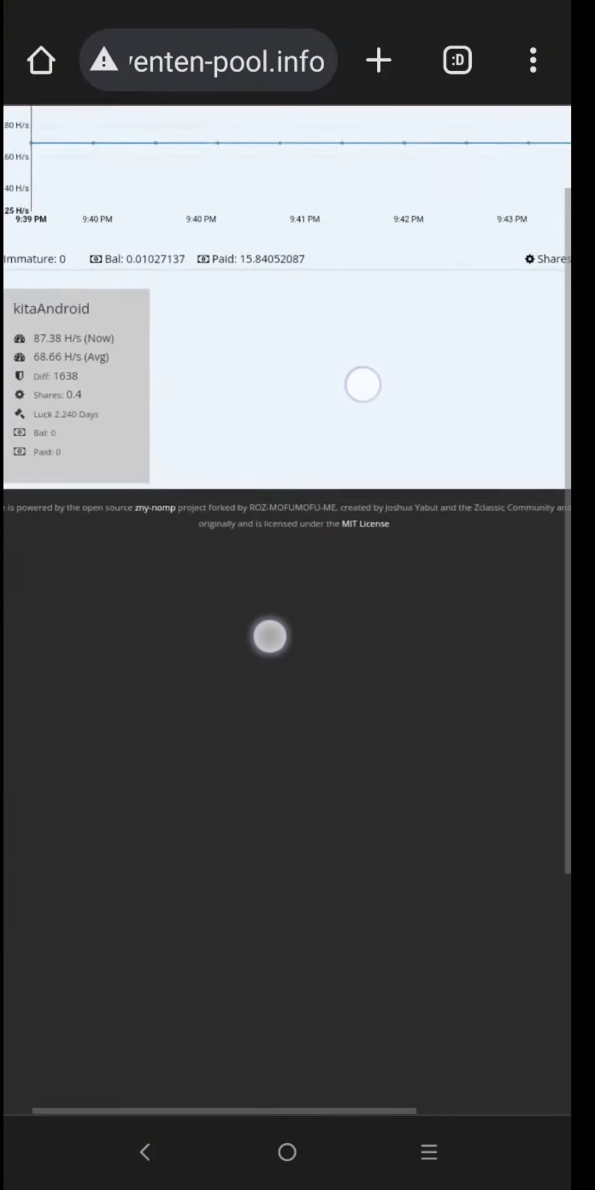
{"action": "scroll", "coordinate": [363, 605], "scroll_direction": "up", "scroll_amount": 3}
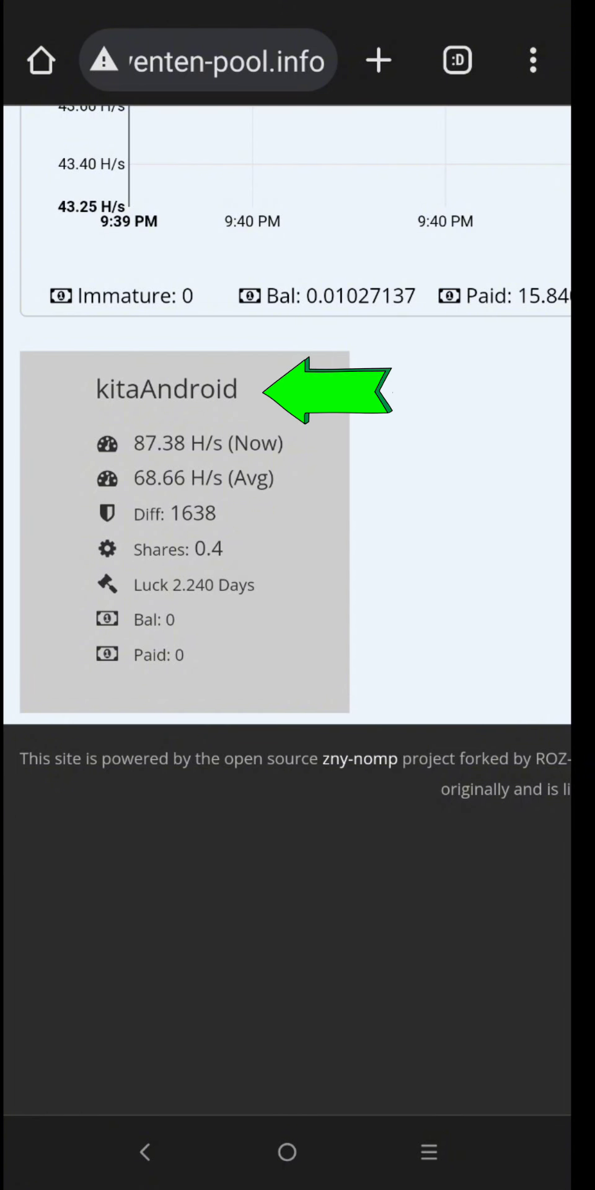
{"action": "mouse_move", "coordinate": [461, 611]}
{"action": "left_mouse_down"}
{"action": "mouse_move", "coordinate": [403, 686]}
{"action": "mouse_move", "coordinate": [353, 686]}
{"action": "mouse_move", "coordinate": [341, 701]}
{"action": "mouse_move", "coordinate": [354, 707]}
{"action": "mouse_move", "coordinate": [340, 667]}
{"action": "mouse_move", "coordinate": [354, 744]}
{"action": "mouse_move", "coordinate": [364, 750]}
{"action": "mouse_move", "coordinate": [455, 744]}
{"action": "mouse_move", "coordinate": [284, 722]}
{"action": "mouse_move", "coordinate": [399, 730]}
{"action": "left_mouse_up"}
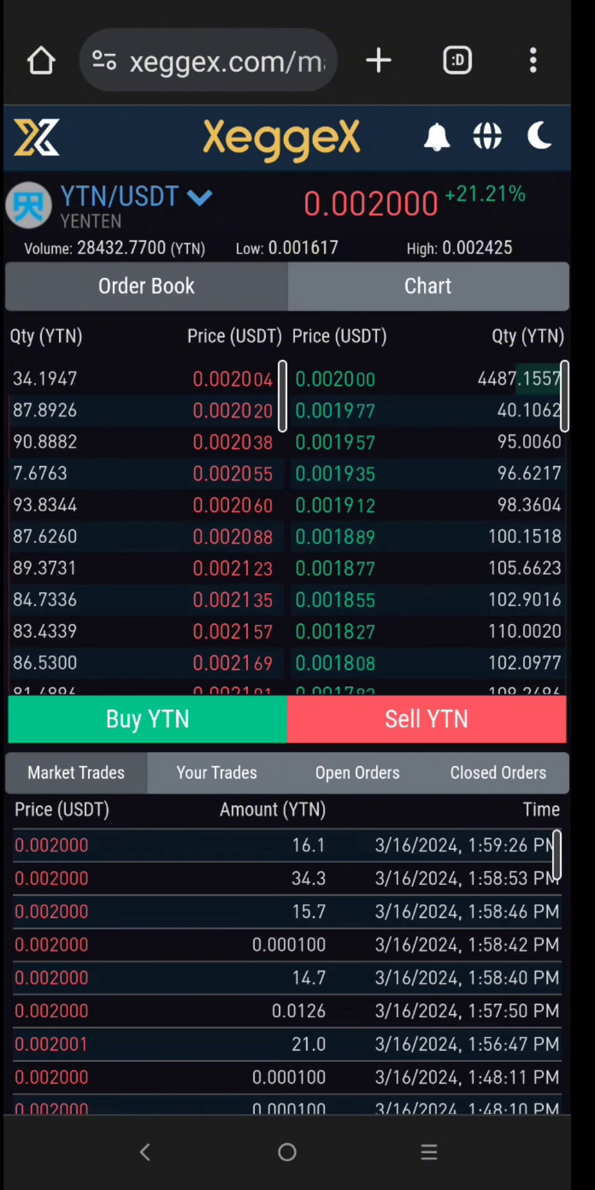
Step: Switch the YTN/USDT market to its price chart and shift the time range slightly
{"action": "left_click", "coordinate": [444, 292]}
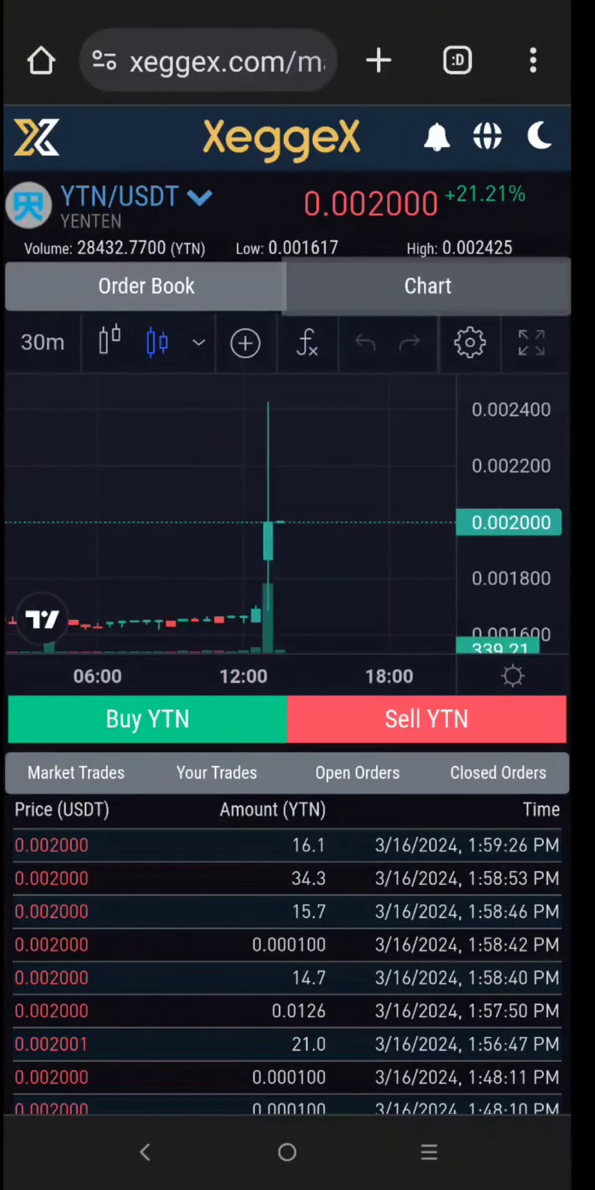
{"action": "mouse_move", "coordinate": [389, 550]}
{"action": "left_mouse_down"}
{"action": "mouse_move", "coordinate": [372, 550]}
{"action": "mouse_move", "coordinate": [486, 550]}
{"action": "mouse_move", "coordinate": [243, 543]}
{"action": "left_mouse_up"}
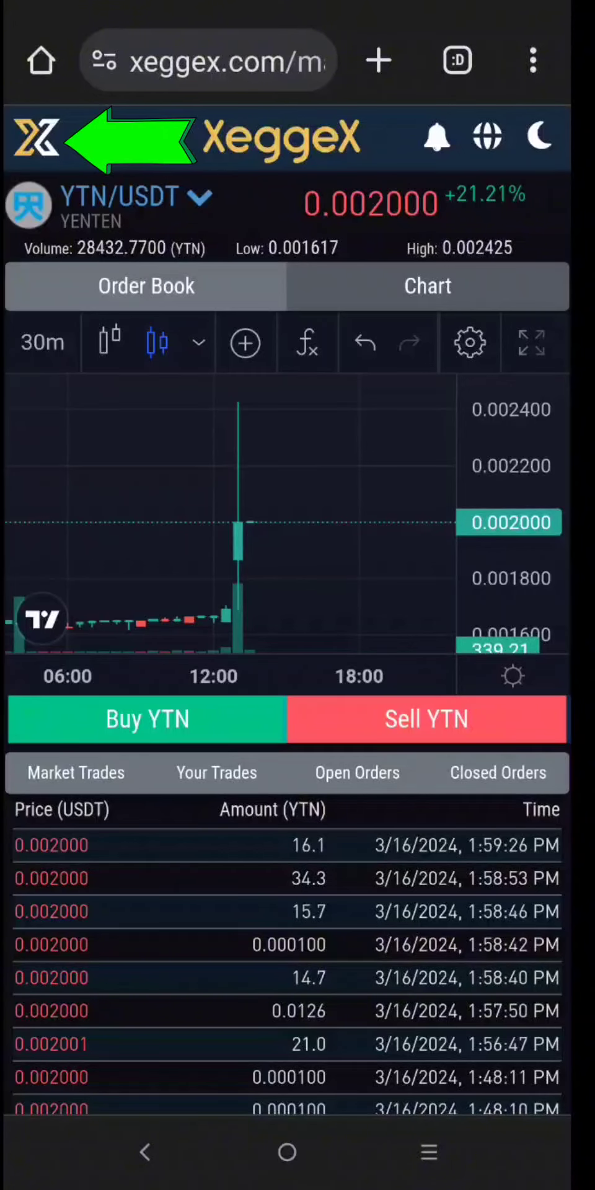
Step: Go to XeggeX's Faucets page and bring the Available Faucets list into view
{"action": "left_click", "coordinate": [38, 138]}
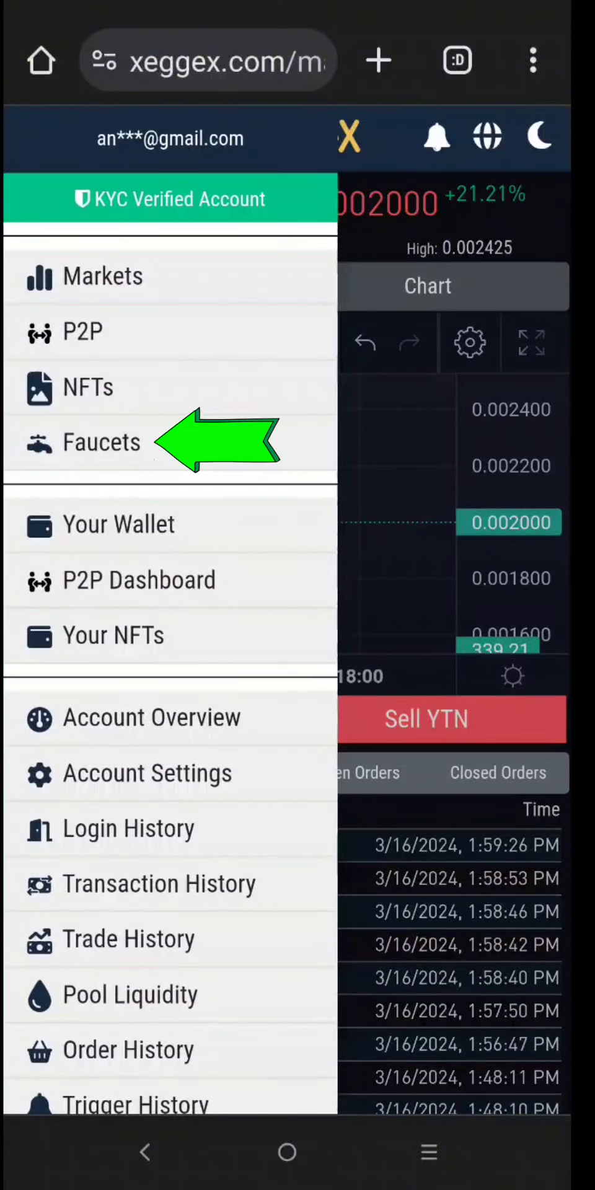
{"action": "left_click", "coordinate": [116, 443]}
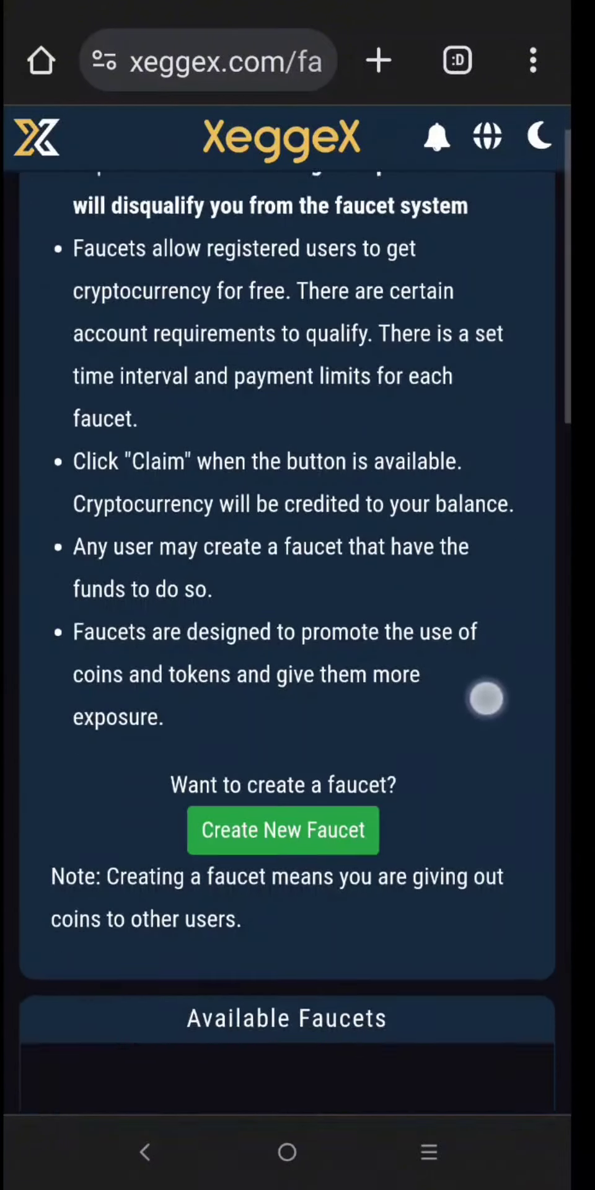
{"action": "scroll", "coordinate": [500, 781], "scroll_direction": "up", "scroll_amount": 1}
{"action": "scroll", "coordinate": [497, 866], "scroll_direction": "up", "scroll_amount": 1}
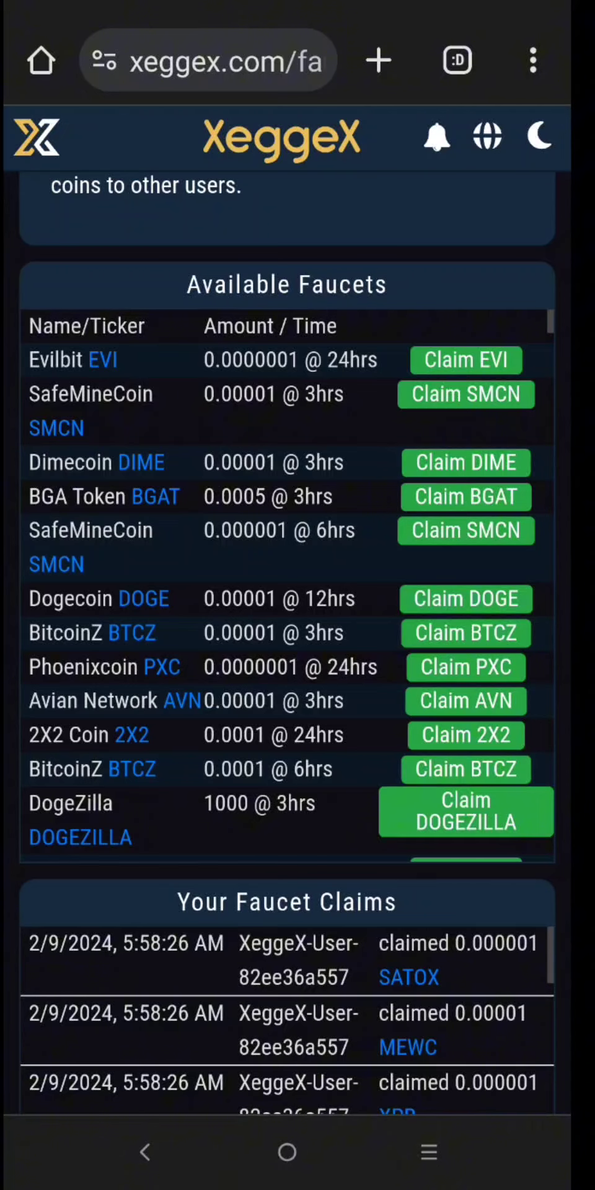
Step: Claim the DogeZilla, BitcoinZ (6h and 3h), 2X2, Avian, Dogecoin and Phoenixcoin faucets
{"action": "left_click", "coordinate": [466, 812]}
{"action": "left_click", "coordinate": [466, 769]}
{"action": "left_click", "coordinate": [467, 735]}
{"action": "left_click", "coordinate": [467, 701]}
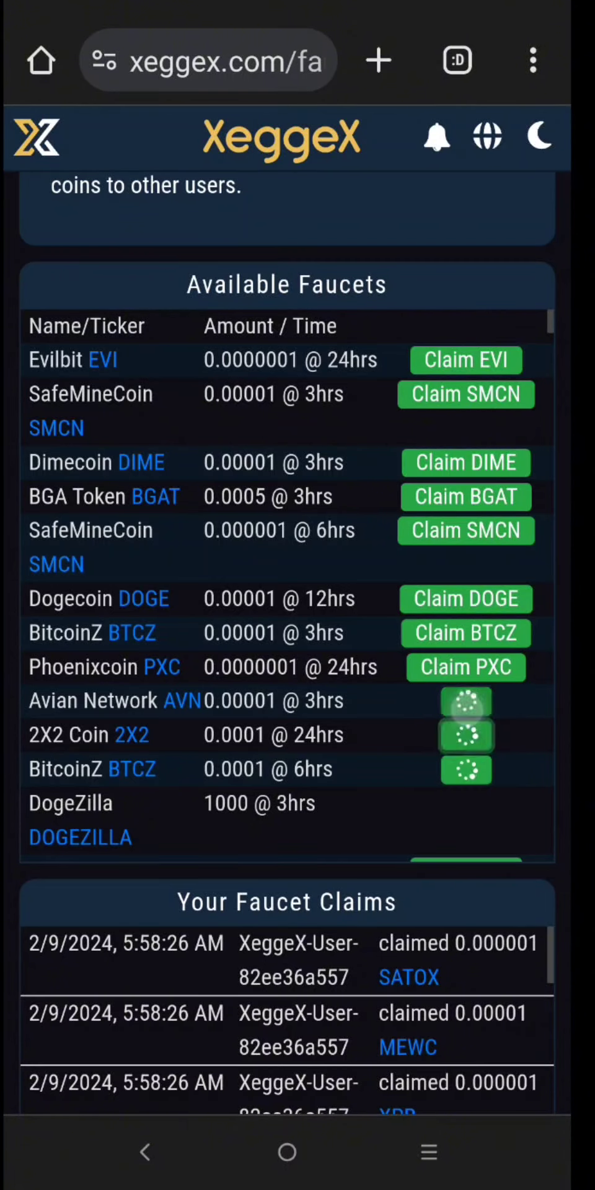
{"action": "scroll", "coordinate": [465, 611], "scroll_direction": "down", "scroll_amount": 1}
{"action": "left_click", "coordinate": [463, 611]}
{"action": "left_click", "coordinate": [466, 583]}
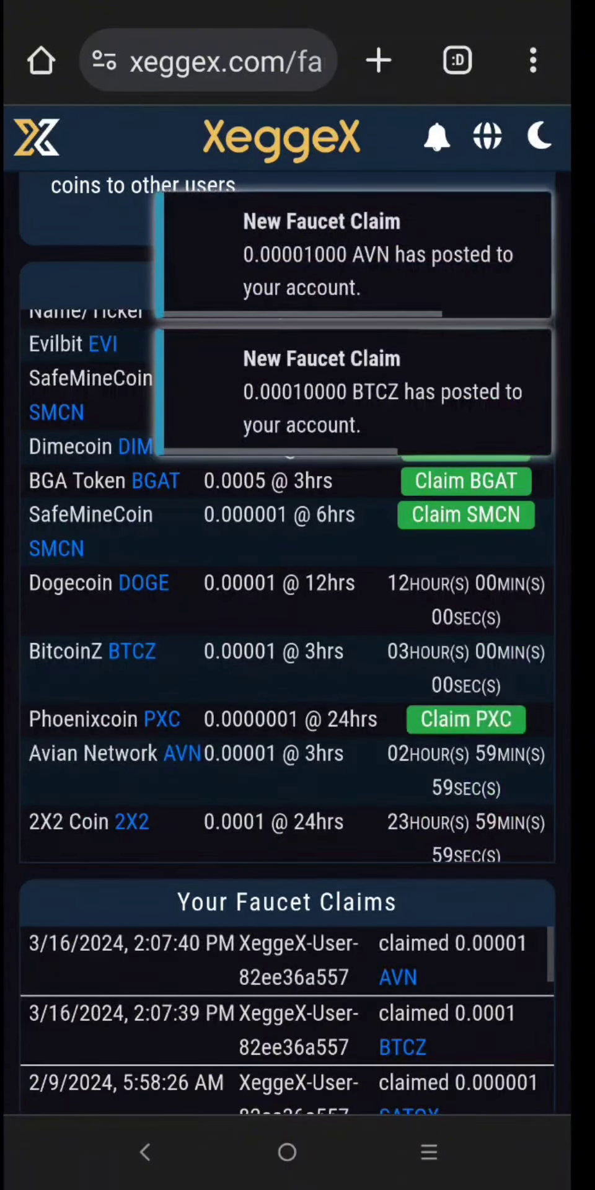
{"action": "left_click", "coordinate": [467, 719]}
Step: Claim the BGA Token, SafeMineCoin (6h and 3h) and Dimecoin faucets
{"action": "scroll", "coordinate": [468, 858], "scroll_direction": "up", "scroll_amount": 1}
{"action": "left_click", "coordinate": [466, 530]}
{"action": "left_click", "coordinate": [466, 497]}
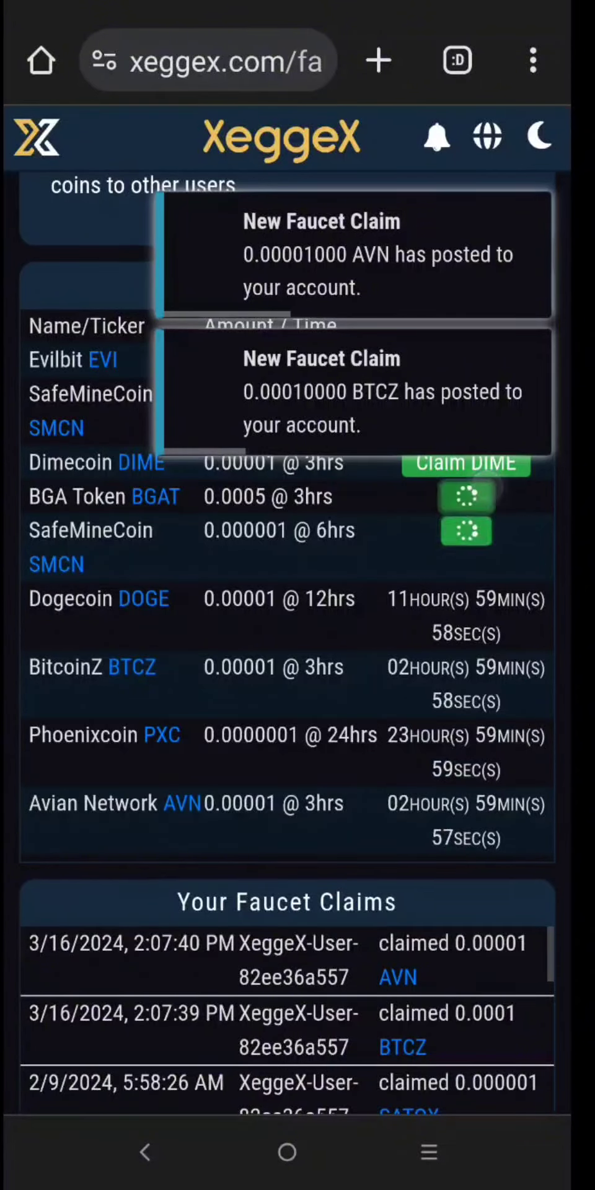
{"action": "scroll", "coordinate": [465, 767], "scroll_direction": "up", "scroll_amount": 6}
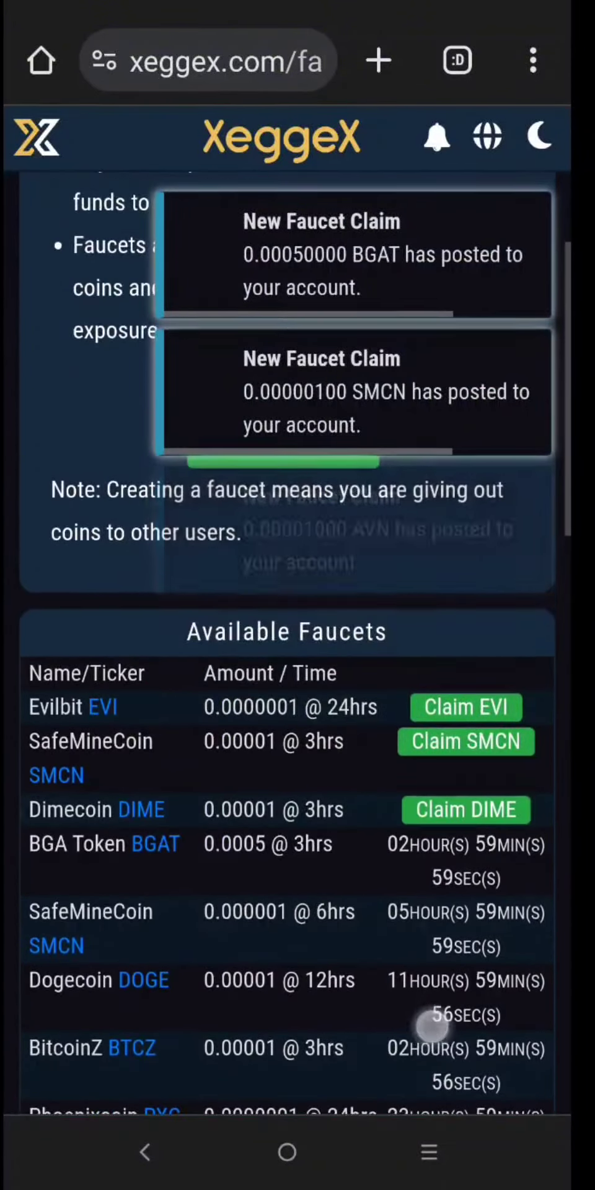
{"action": "left_click", "coordinate": [465, 809]}
{"action": "left_click", "coordinate": [467, 742]}
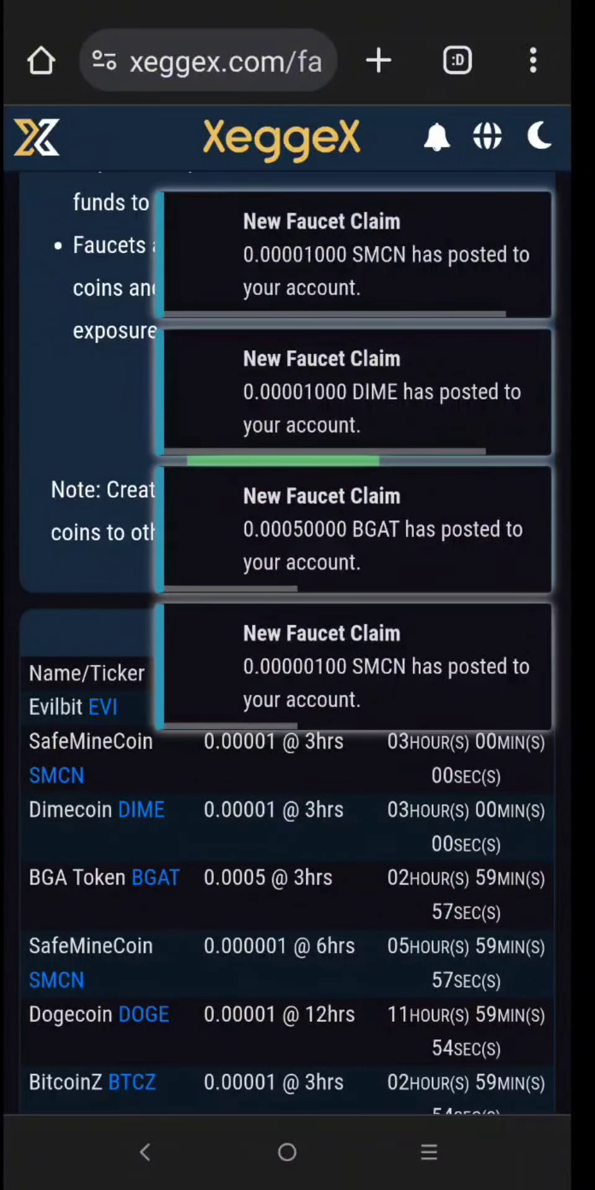
Step: Claim the Phoenix Blockchain, Onixcoin, MasterWin, Gastrocoin, Raptoreum, Altcoinchain and Evilbit faucets
{"action": "scroll", "coordinate": [465, 898], "scroll_direction": "down", "scroll_amount": 10}
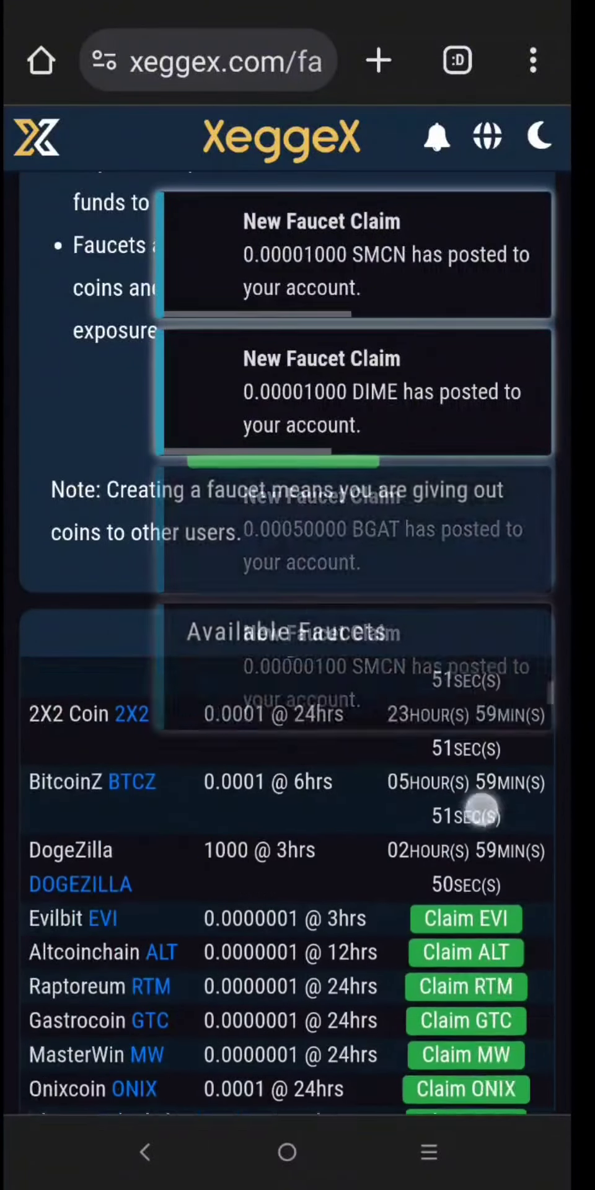
{"action": "left_click", "coordinate": [466, 950]}
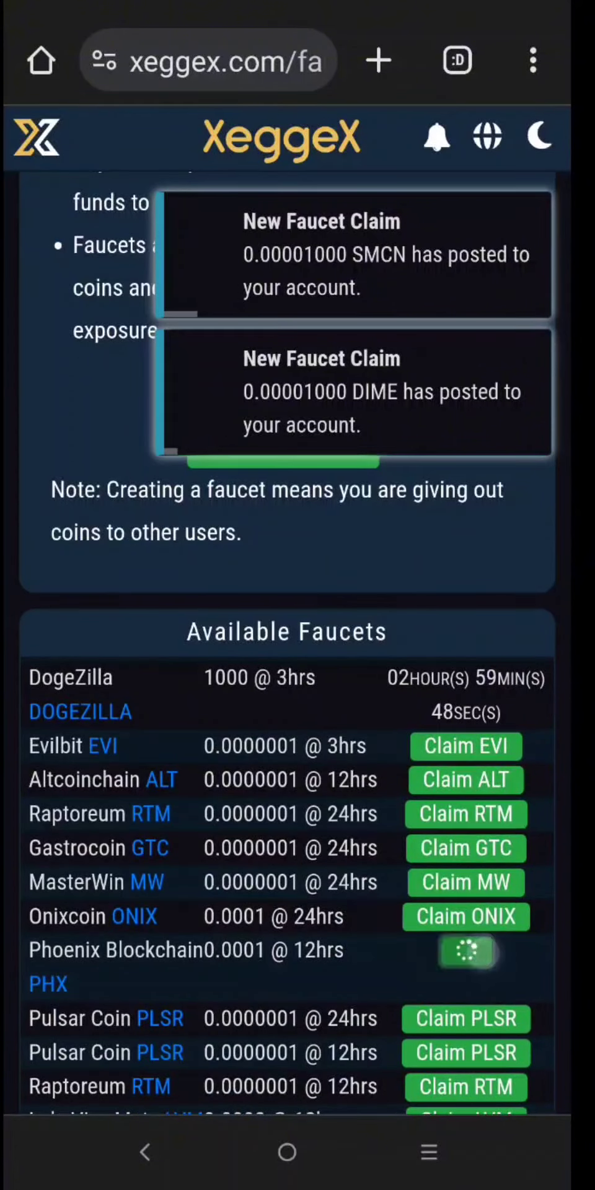
{"action": "left_click", "coordinate": [466, 916]}
{"action": "left_click", "coordinate": [467, 882]}
{"action": "left_click", "coordinate": [480, 849]}
{"action": "left_click", "coordinate": [467, 814]}
{"action": "left_click", "coordinate": [466, 780]}
{"action": "left_click", "coordinate": [466, 746]}
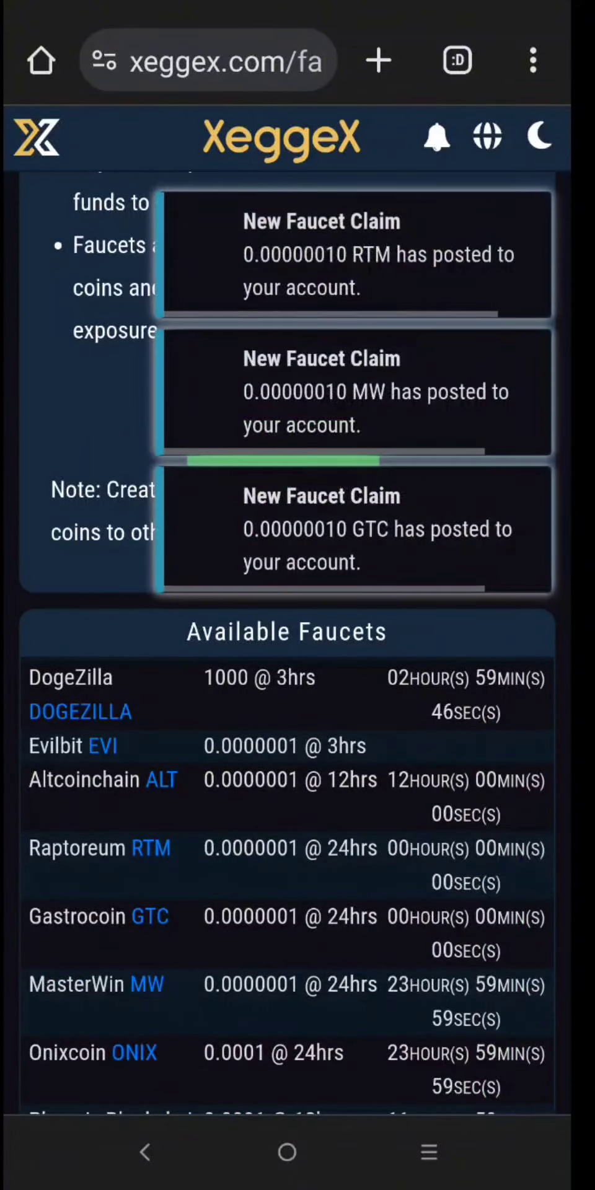
{"action": "scroll", "coordinate": [481, 917], "scroll_direction": "down", "scroll_amount": 7}
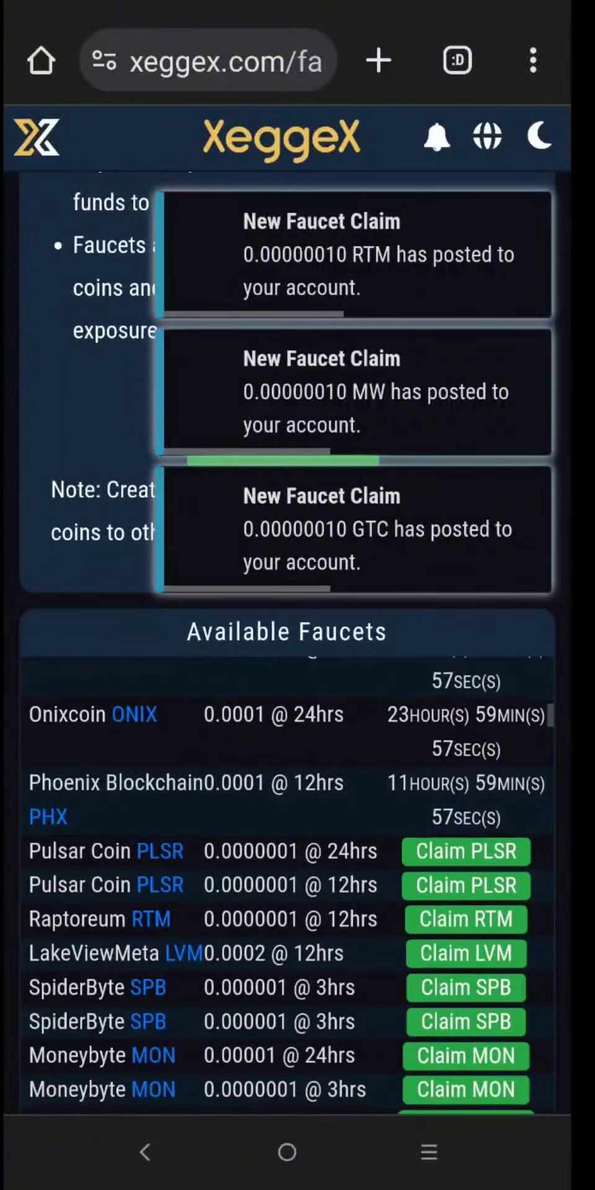